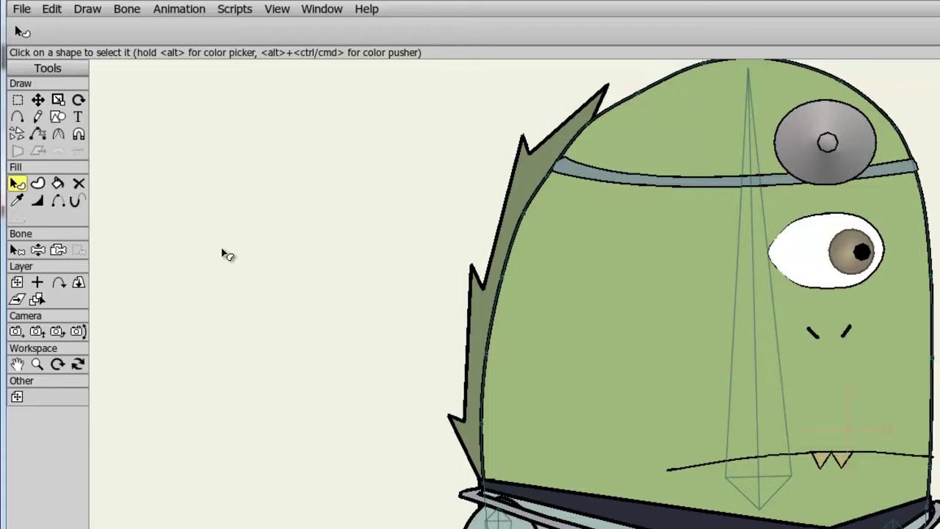
Step: Fill the alien's head shape with pale yellow (F0F874)
left_click(558, 304)
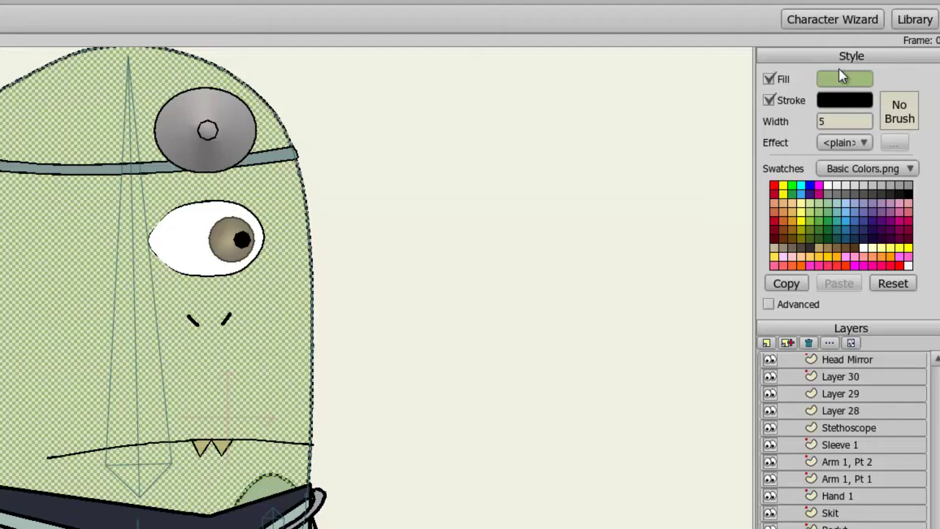
left_click(843, 76)
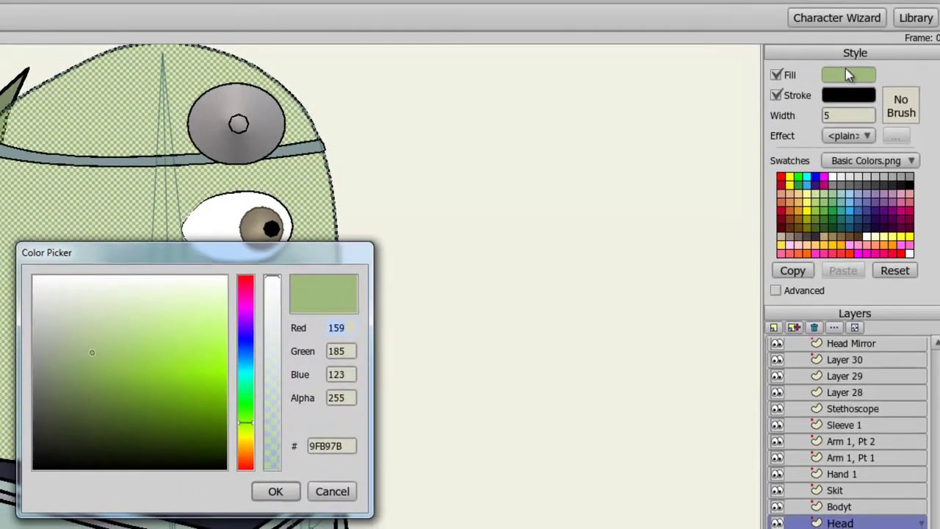
left_click(207, 330)
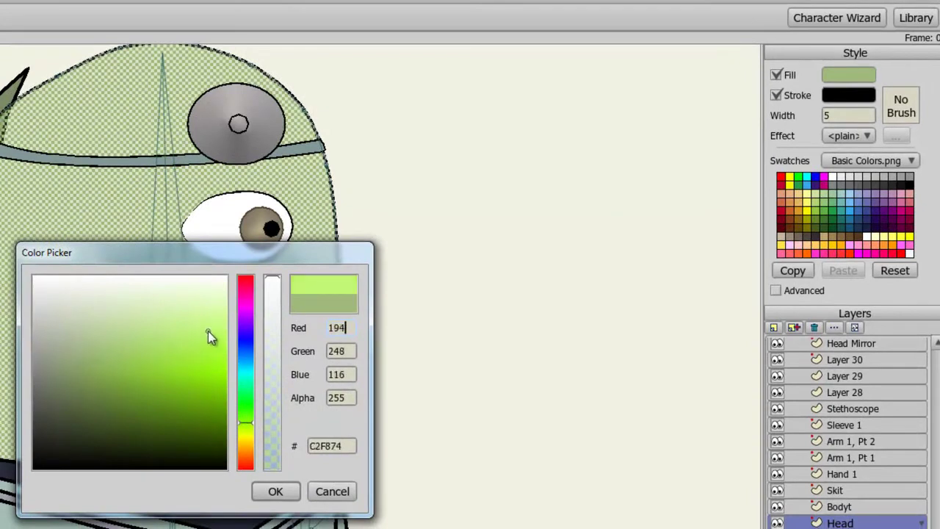
left_click(246, 436)
left_click(276, 491)
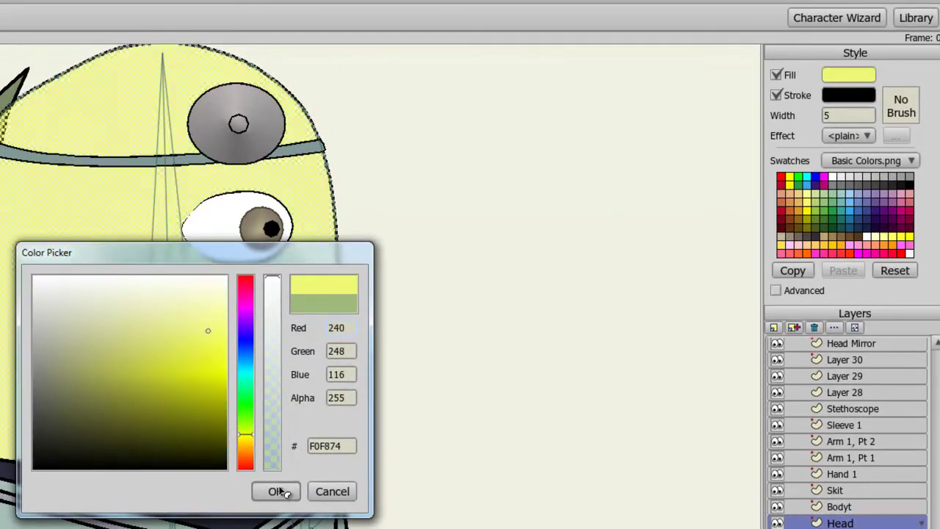
Step: Change the head's outline colour to brown (90690A)
left_click(845, 95)
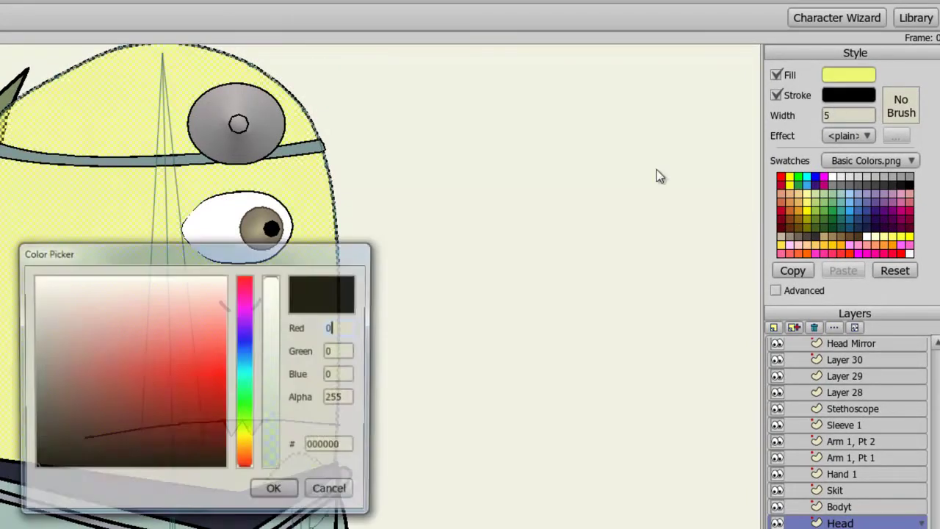
left_click(251, 457)
left_click_drag(251, 461, 245, 444)
left_click(197, 410)
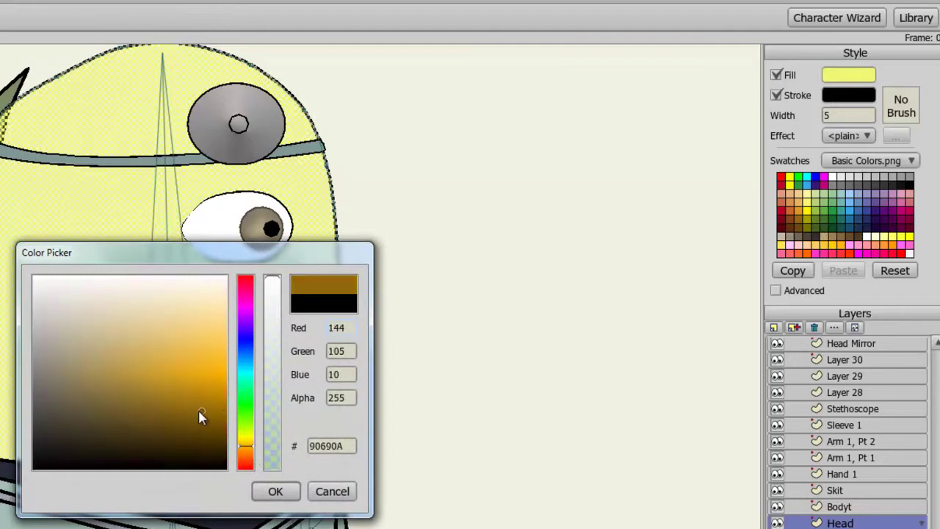
left_click(279, 491)
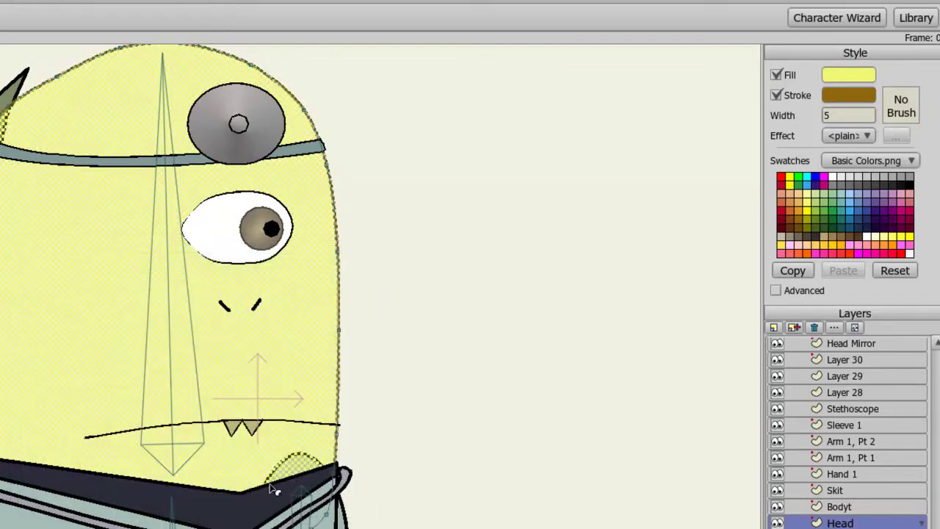
Step: Set the outline width to 9
left_click_drag(839, 116, 814, 120)
type("9")
key("Return")
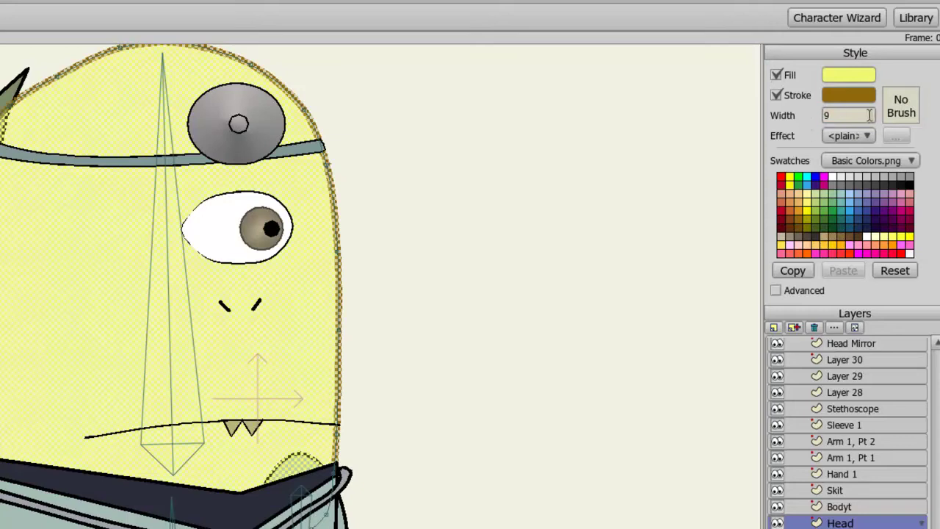
Step: In Brush Settings, compare several brushes and settle on the second spatter brush
left_click(908, 103)
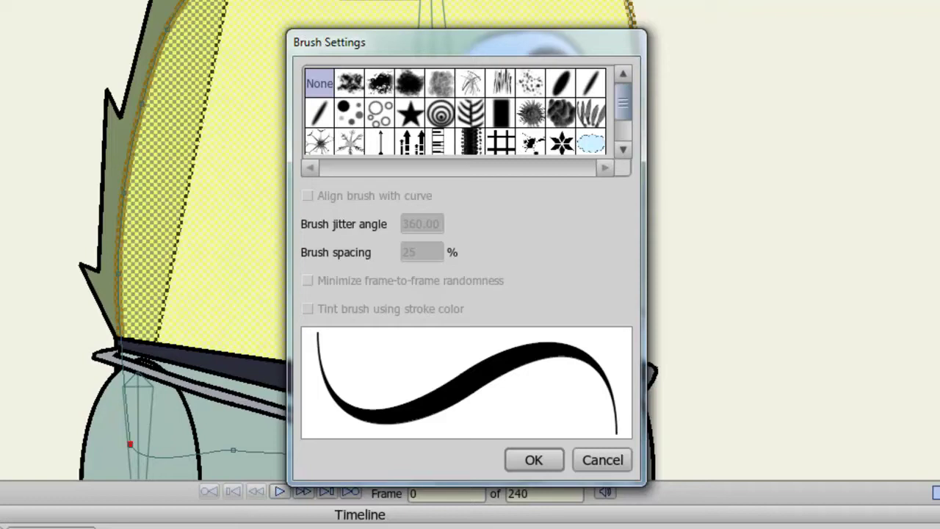
left_click(351, 82)
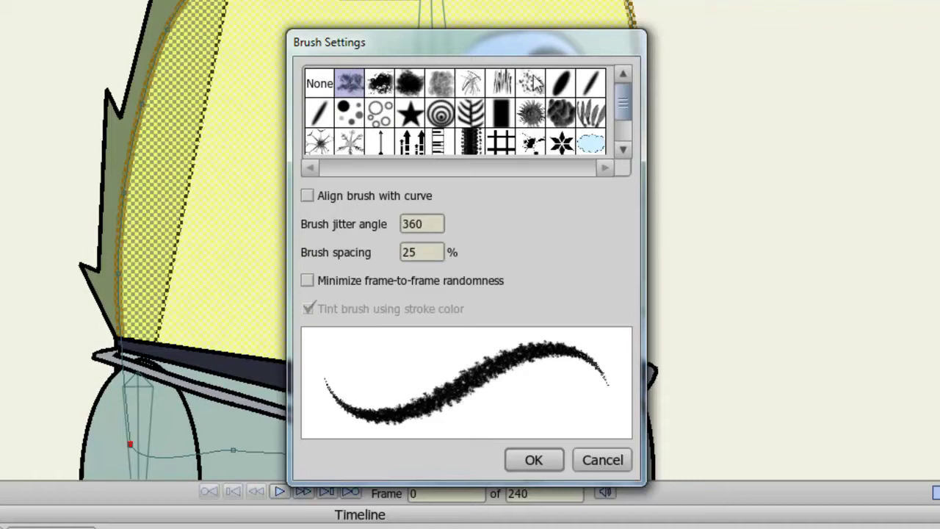
left_click(500, 82)
left_click(479, 84)
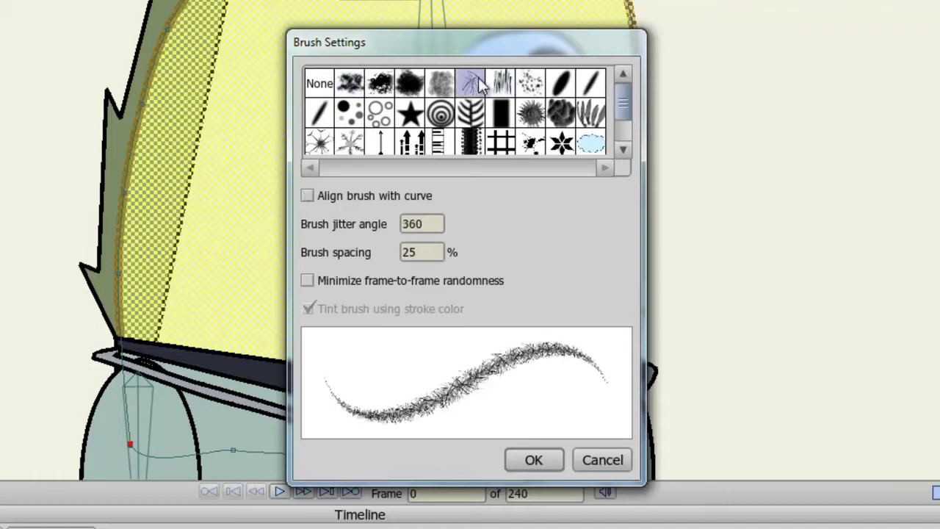
left_click(346, 143)
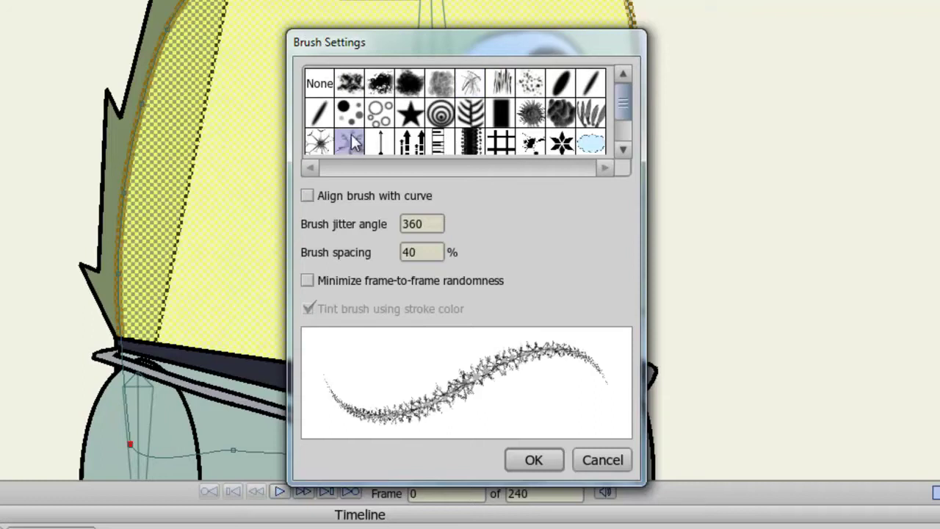
left_click(357, 84)
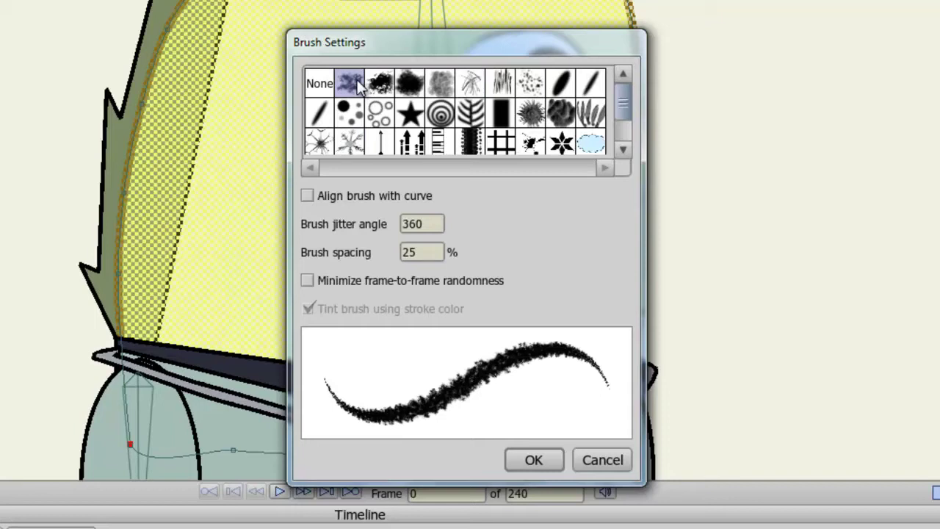
Step: Set jitter angle 80 and spacing 20, and minimize frame-to-frame randomness
left_click_drag(430, 222, 404, 222)
type("80")
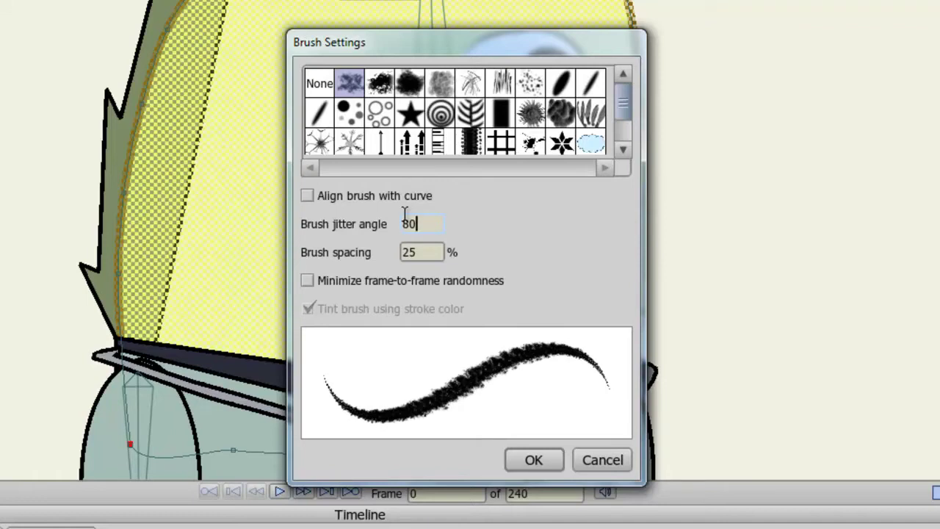
left_click_drag(426, 252, 391, 252)
type("90")
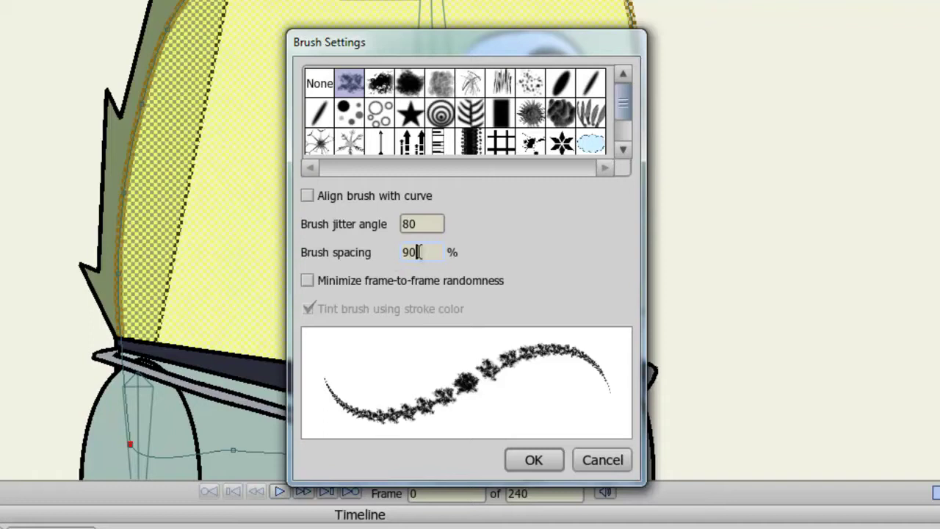
left_click_drag(424, 252, 381, 255)
type("20")
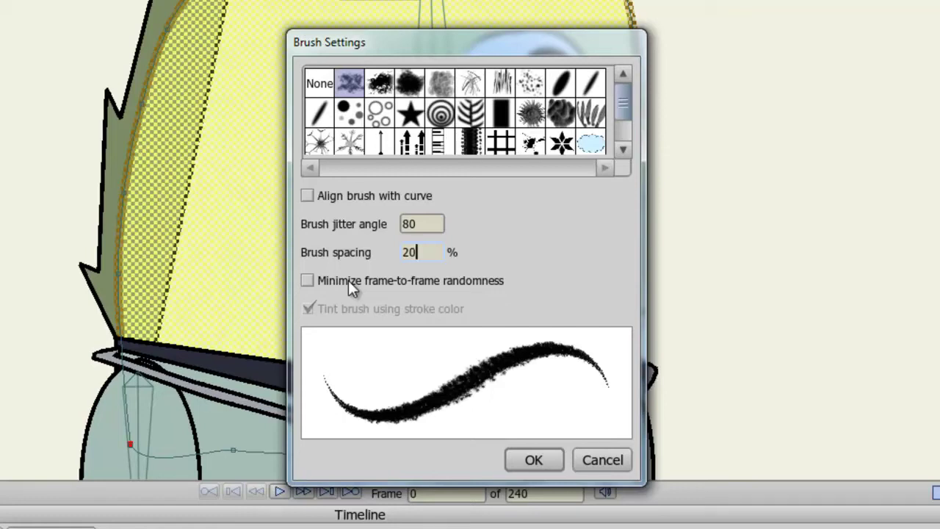
left_click(348, 279)
Step: Apply the spatter brush and zoom in to check the rough outline edge
left_click(532, 458)
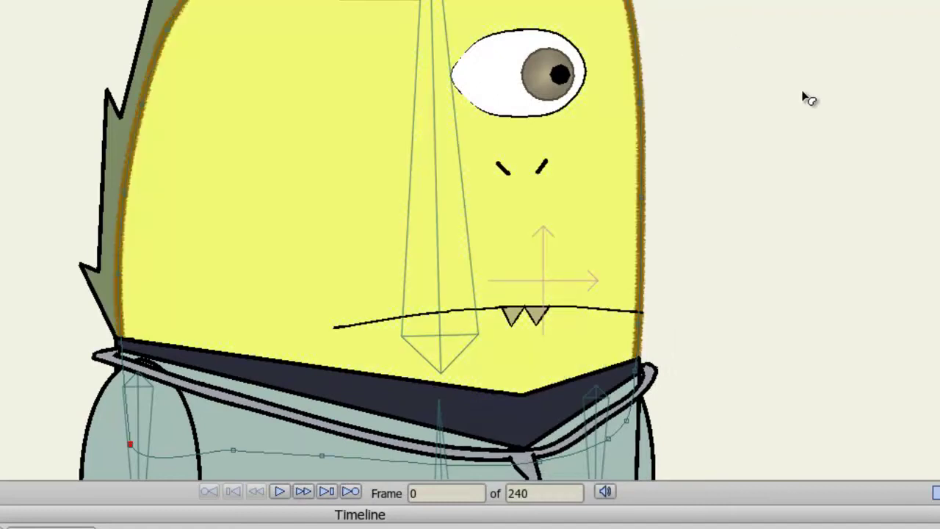
scroll(804, 95, "up", 4)
mouse_move(818, 78)
left_mouse_down()
mouse_move(651, 118)
mouse_move(323, 172)
left_mouse_up()
scroll(546, 153, "up", 4)
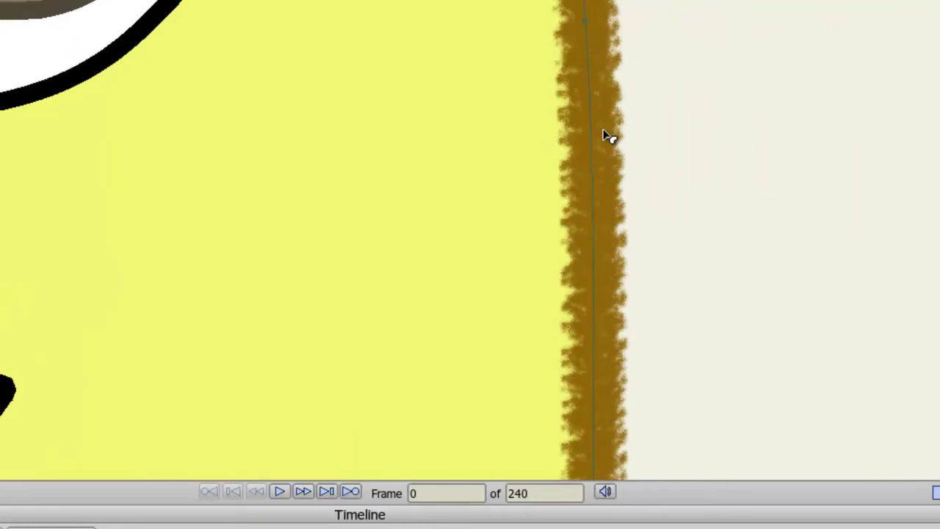
scroll(604, 136, "down", 5)
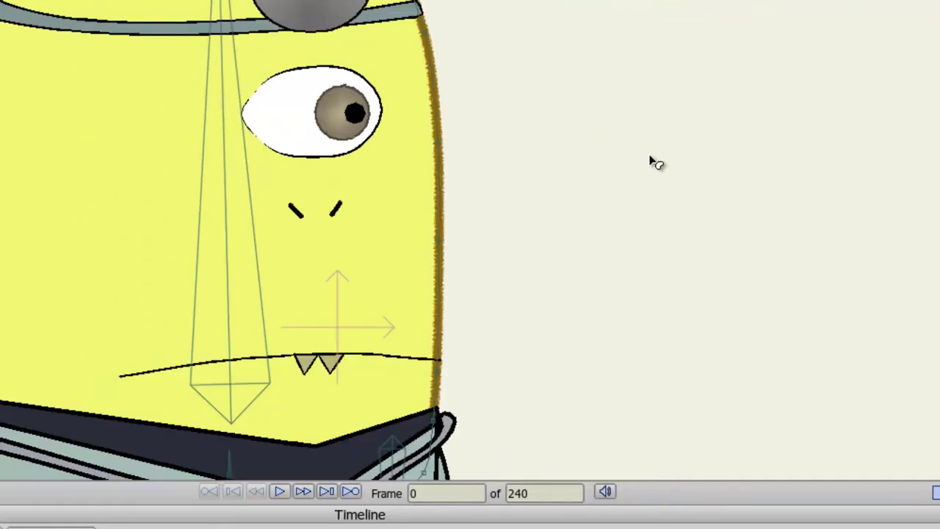
Step: Select the yellow head fill and show the Effect dropdown's fill effects
left_click(401, 89)
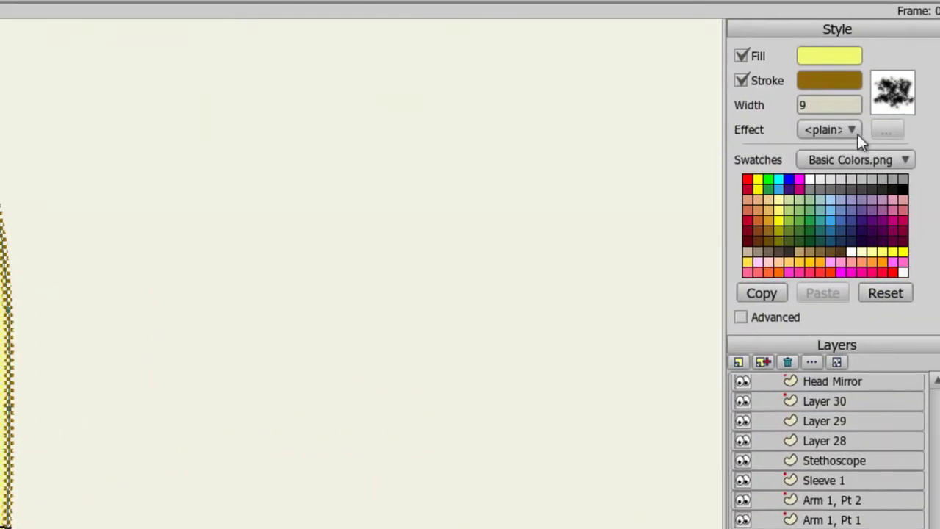
left_click(858, 130)
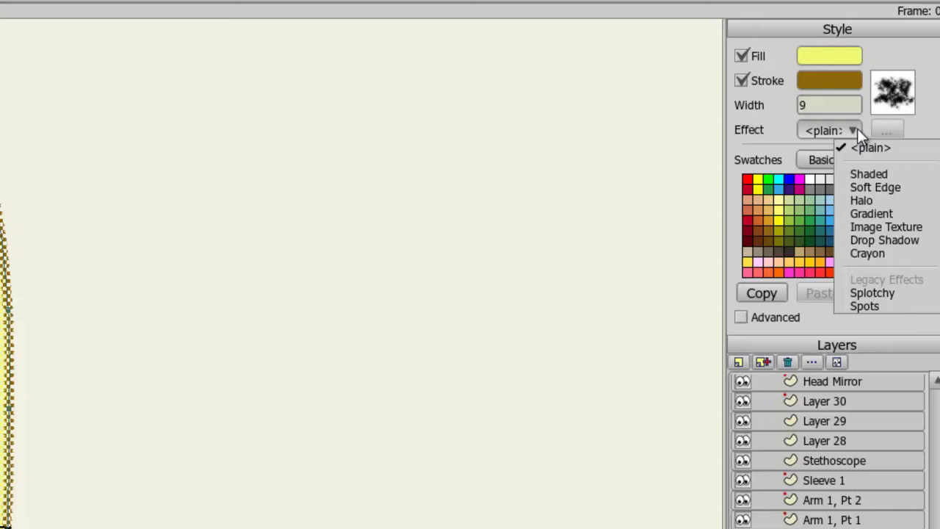
Step: Apply Shaded to the head with light angle 129.56, offset 23 and blur 0
left_click(867, 174)
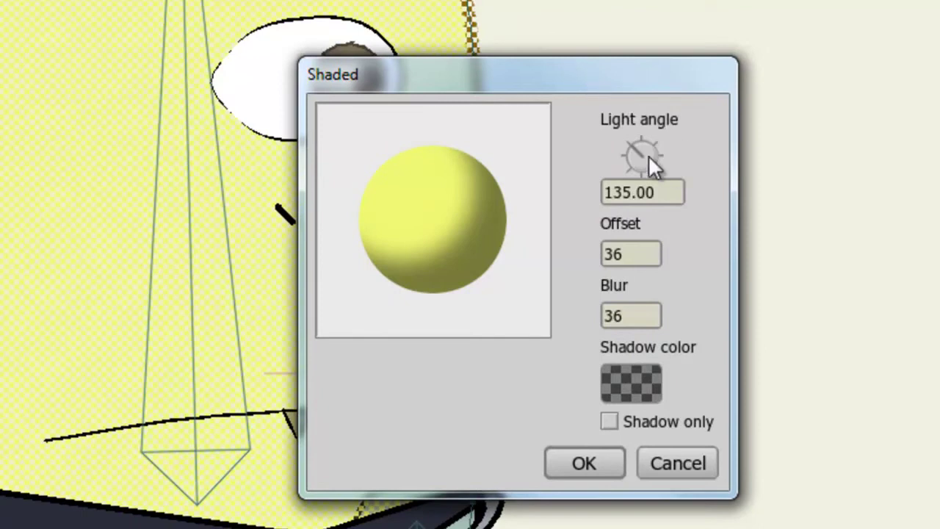
mouse_move(631, 146)
left_mouse_down()
mouse_move(645, 138)
mouse_move(674, 158)
mouse_move(617, 190)
mouse_move(608, 132)
mouse_move(618, 126)
left_mouse_up()
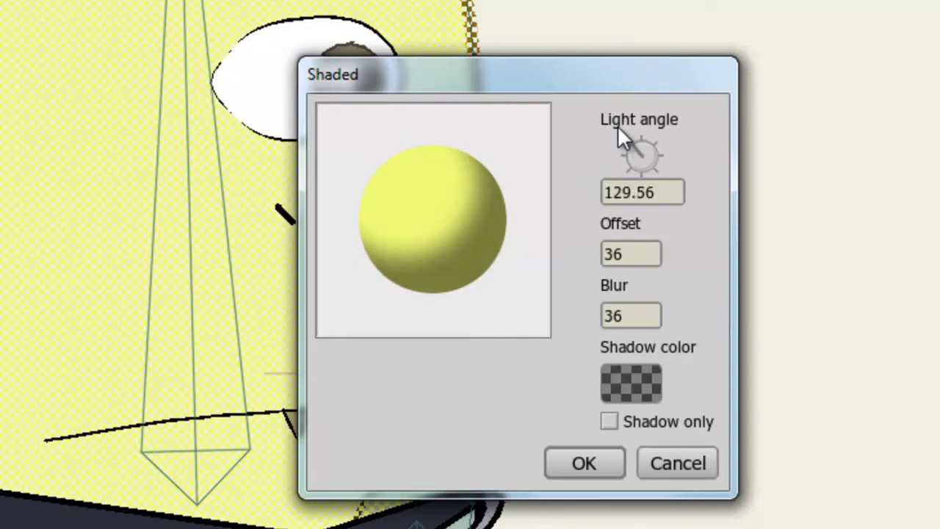
double_click(596, 254)
type("23")
left_click(639, 316)
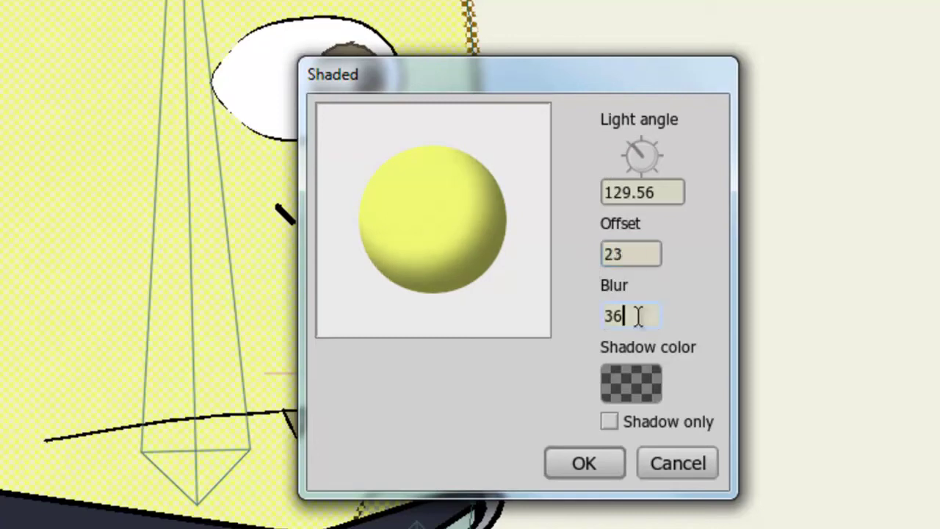
double_click(595, 315)
type("0")
left_click(653, 254)
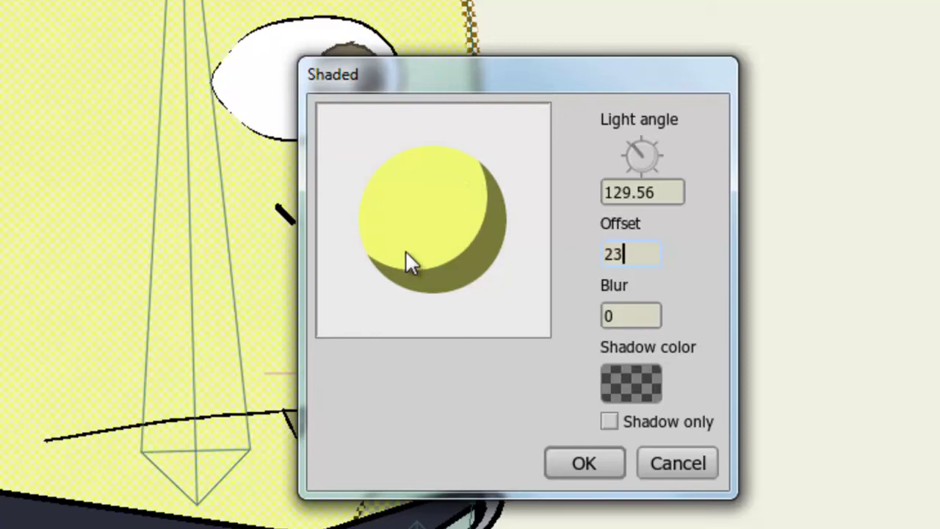
Step: Set the shadow colour to dark olive 5D5007 with alpha 255
left_click(648, 380)
left_click(608, 379)
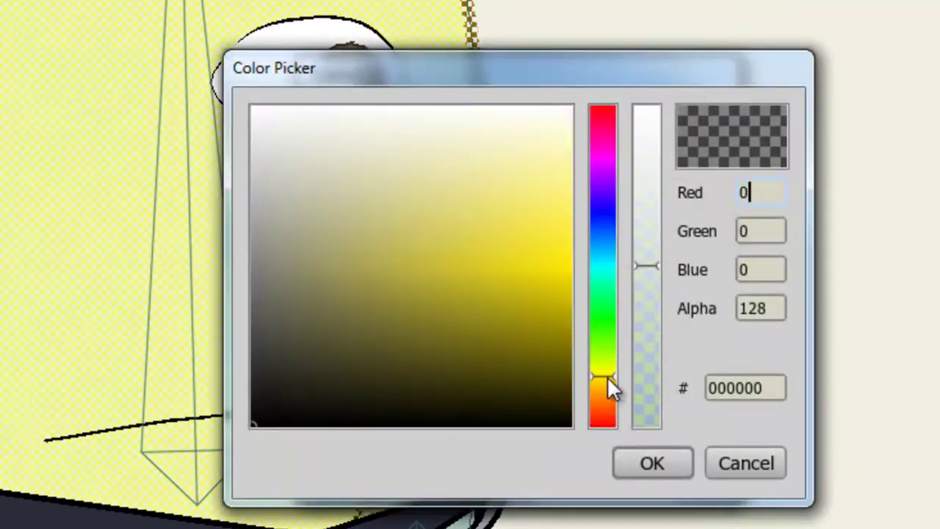
left_click_drag(527, 359, 523, 363)
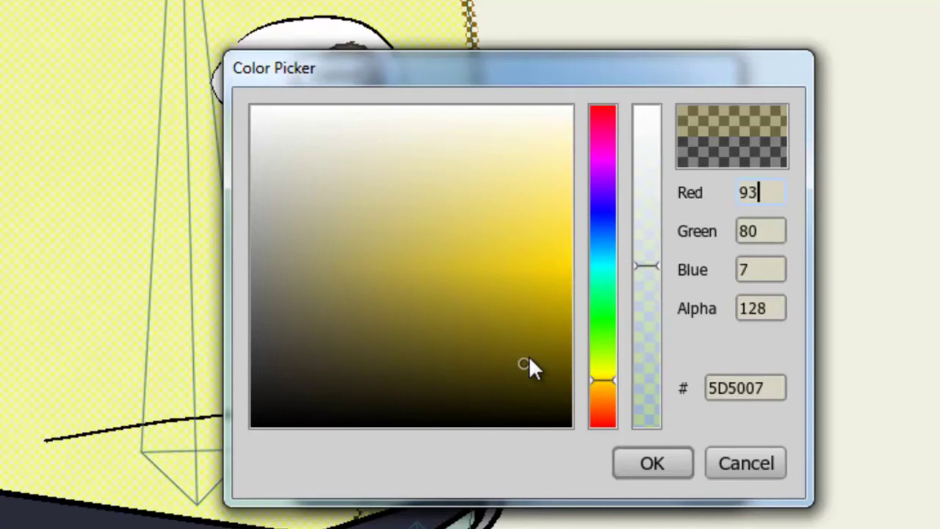
left_click_drag(639, 267, 660, 78)
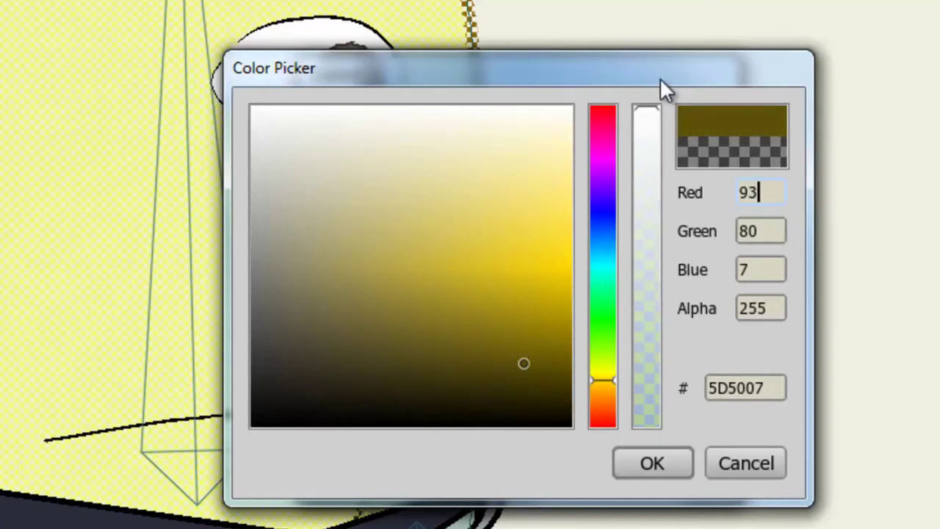
left_click(646, 467)
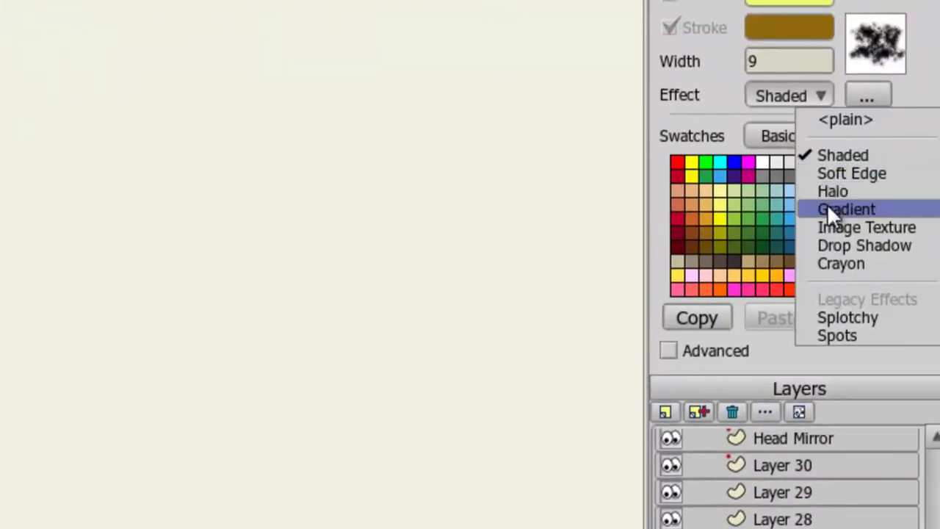
Step: Replace the head's Shaded effect with a Gradient effect
left_click(598, 127)
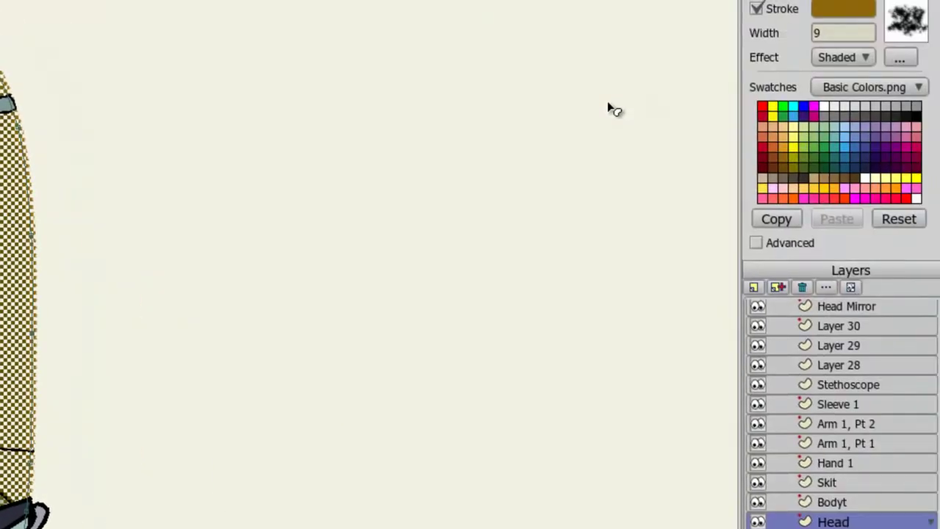
left_click(852, 58)
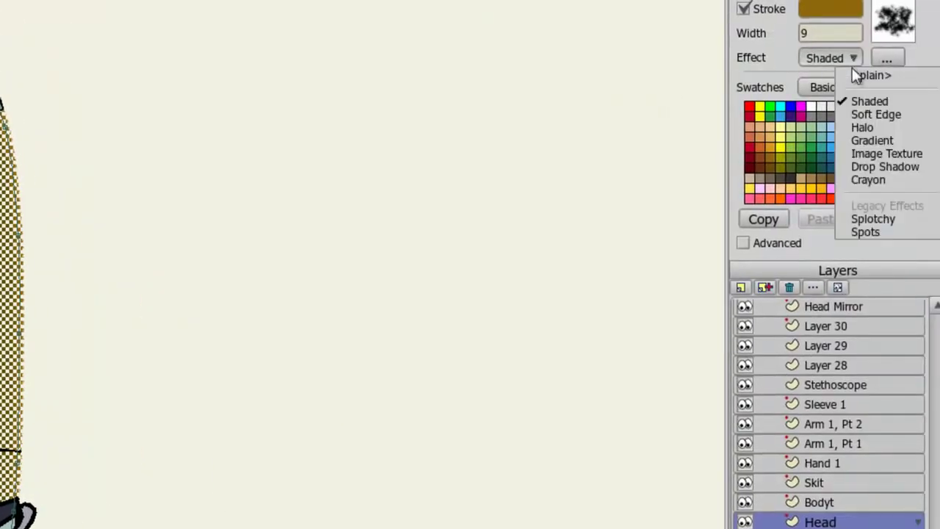
left_click(872, 139)
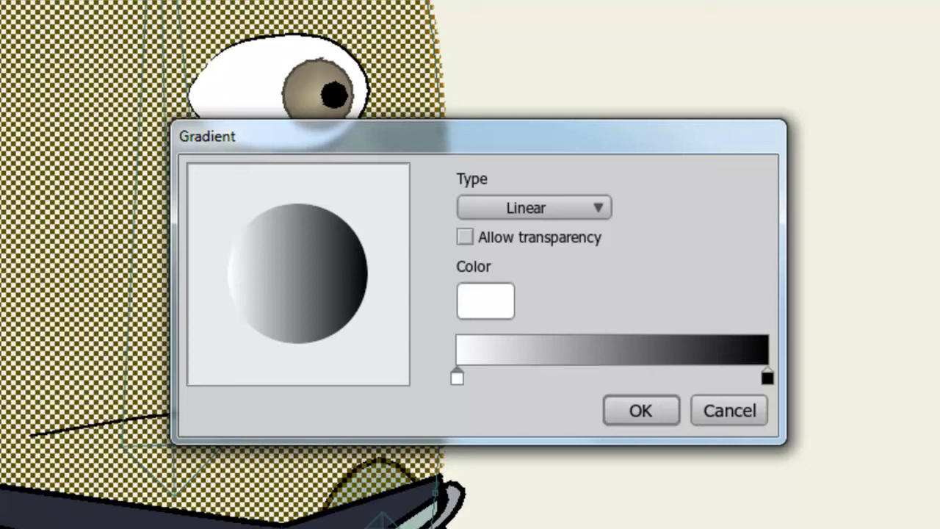
Step: Preview Reflected and Angle gradient types, then set the gradient to Radial
left_click(578, 210)
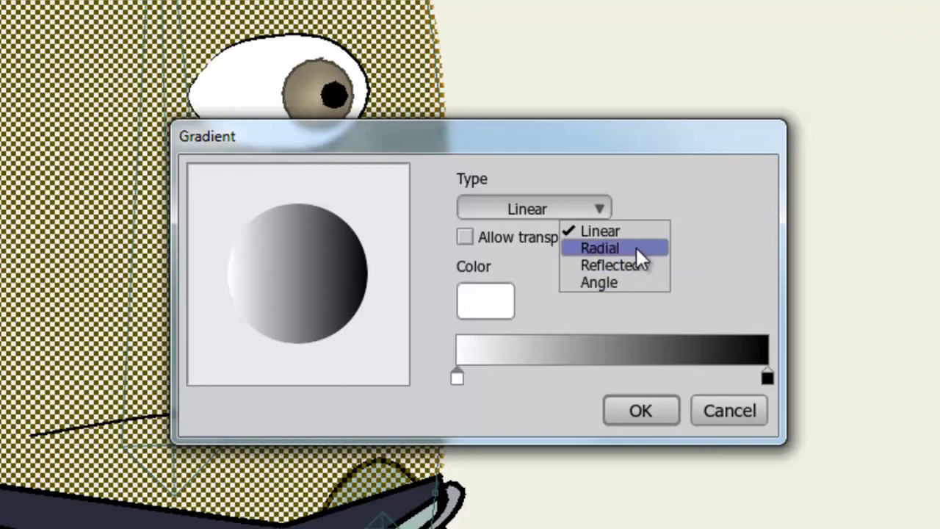
left_click(640, 266)
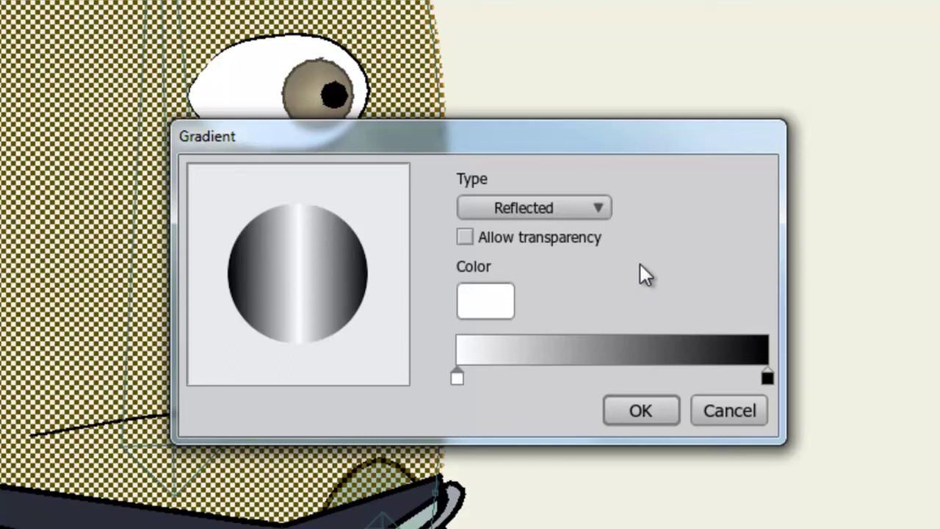
left_click(598, 208)
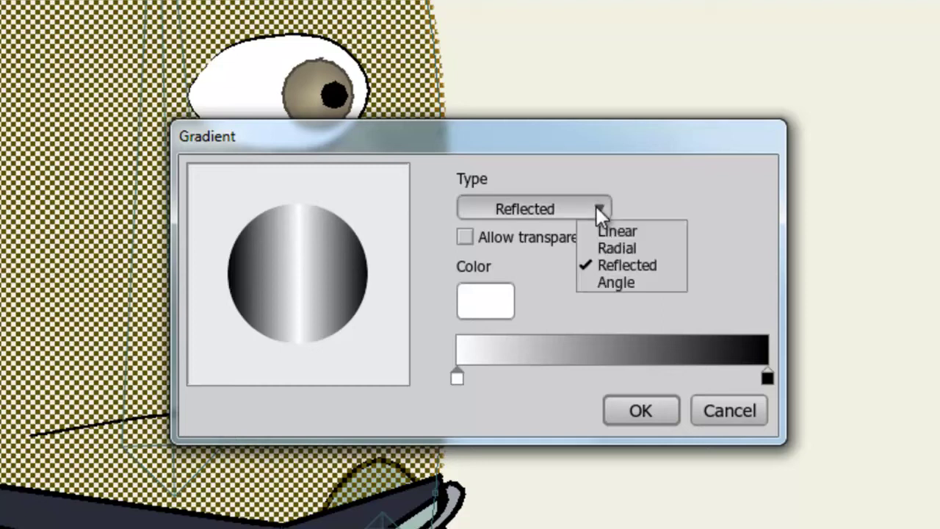
left_click(649, 287)
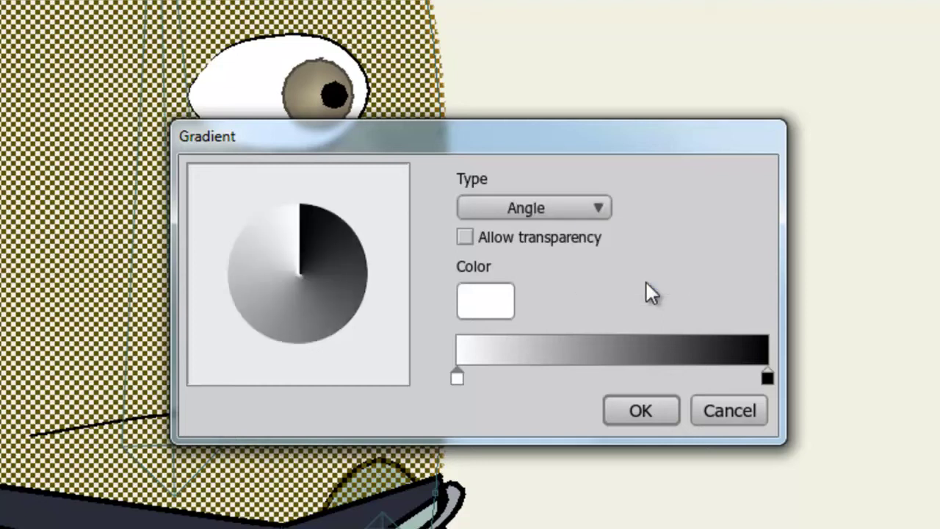
left_click(598, 209)
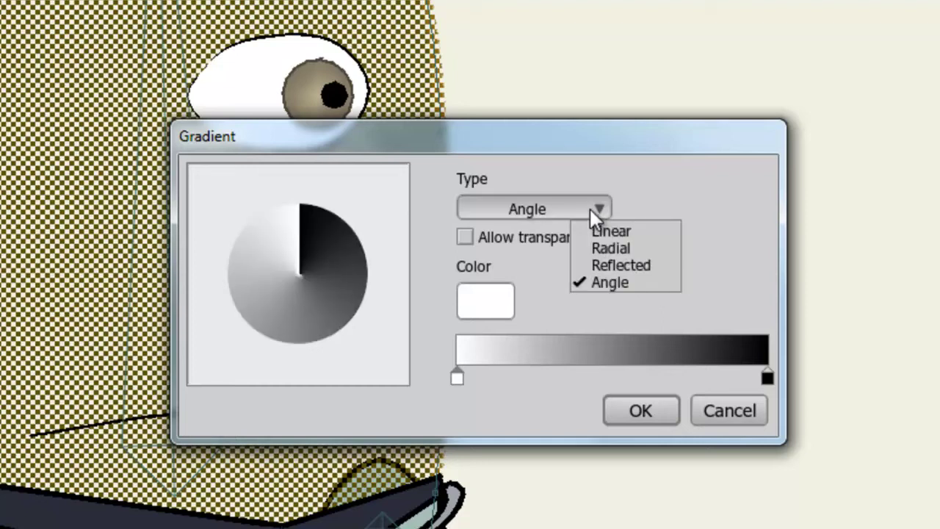
left_click(619, 250)
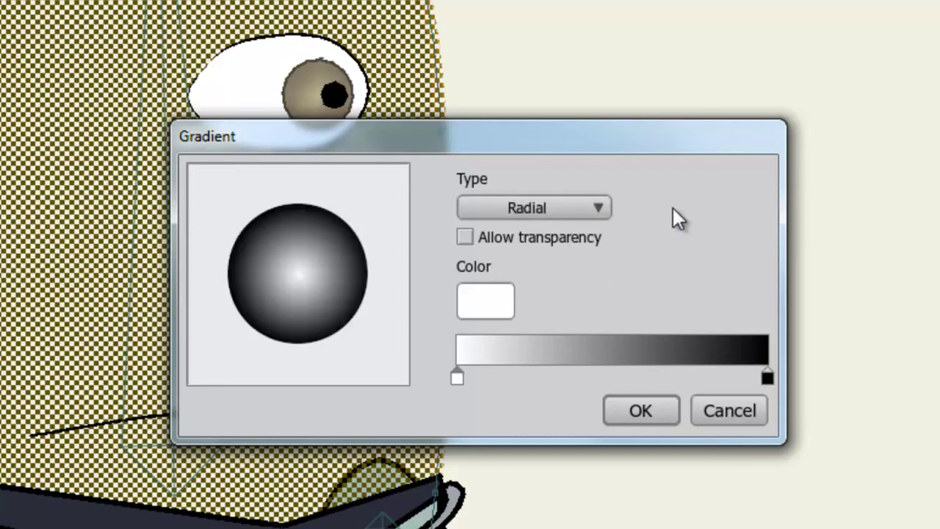
Step: Color the stops dark green 467E63 and bright green, add a mid-green stop, and apply
double_click(459, 377)
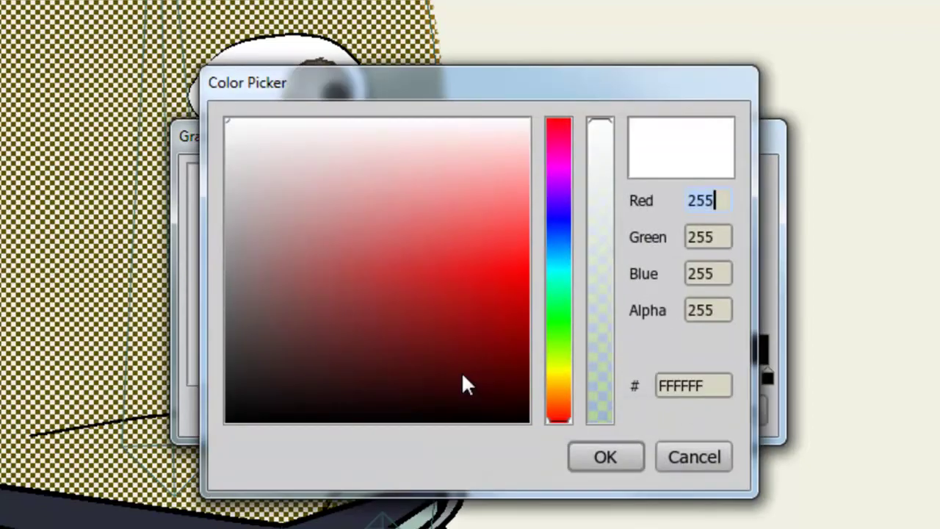
mouse_move(559, 332)
left_mouse_down()
mouse_move(562, 304)
mouse_move(566, 314)
mouse_move(552, 293)
left_mouse_up()
left_click(311, 305)
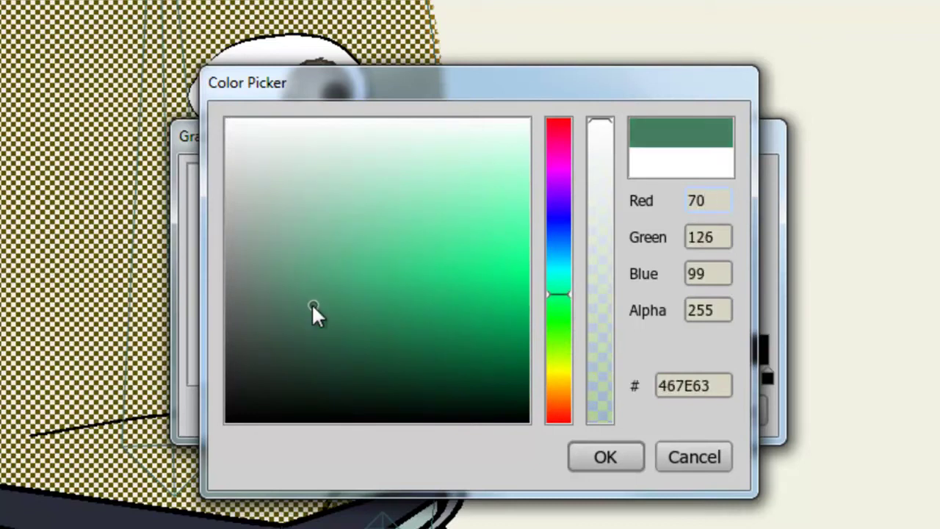
left_click(606, 457)
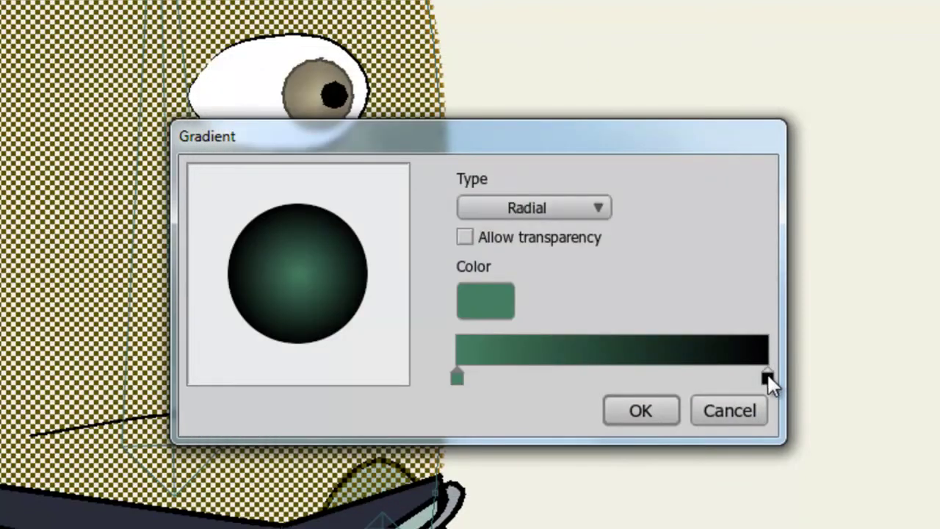
double_click(767, 374)
left_click(565, 307)
left_click(503, 256)
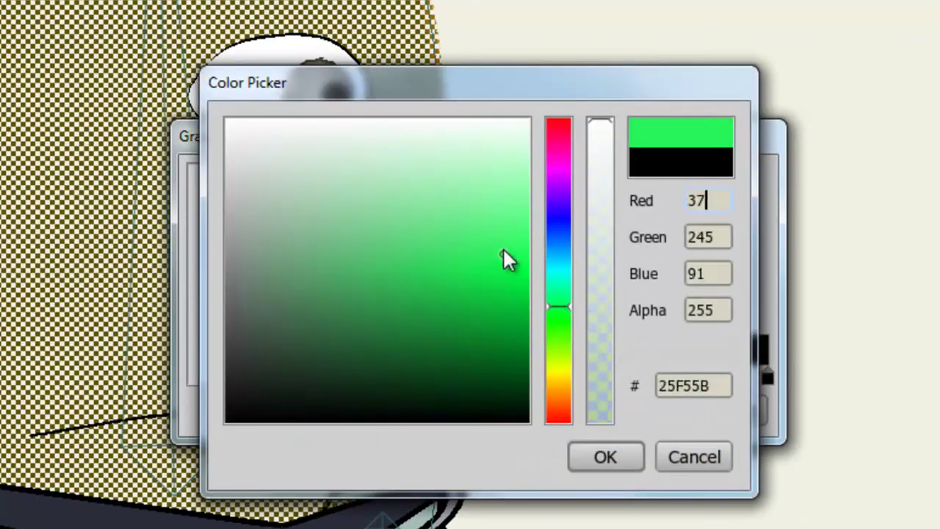
left_click(628, 451)
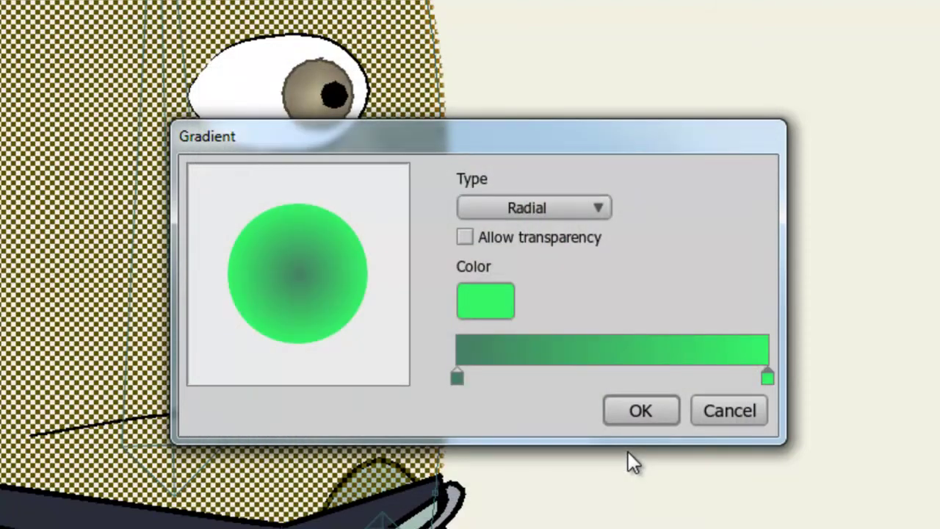
left_click(615, 376)
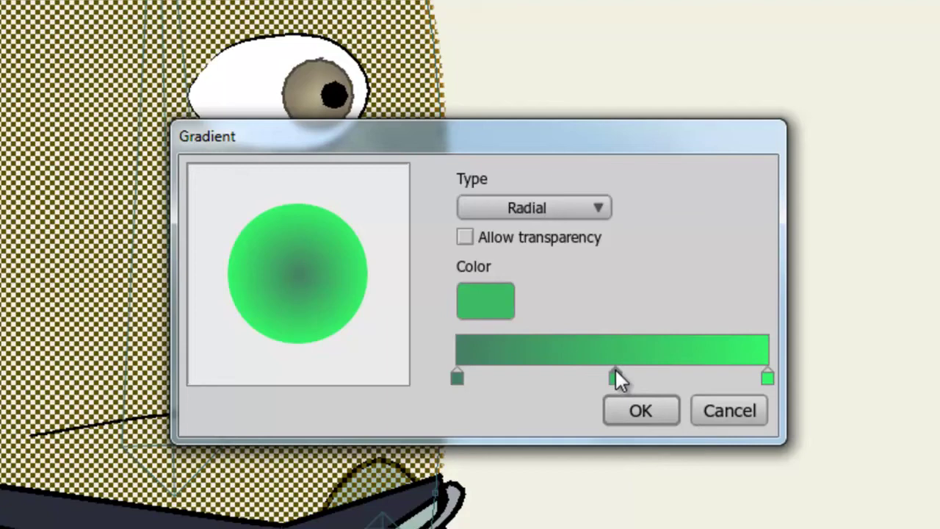
left_click(651, 414)
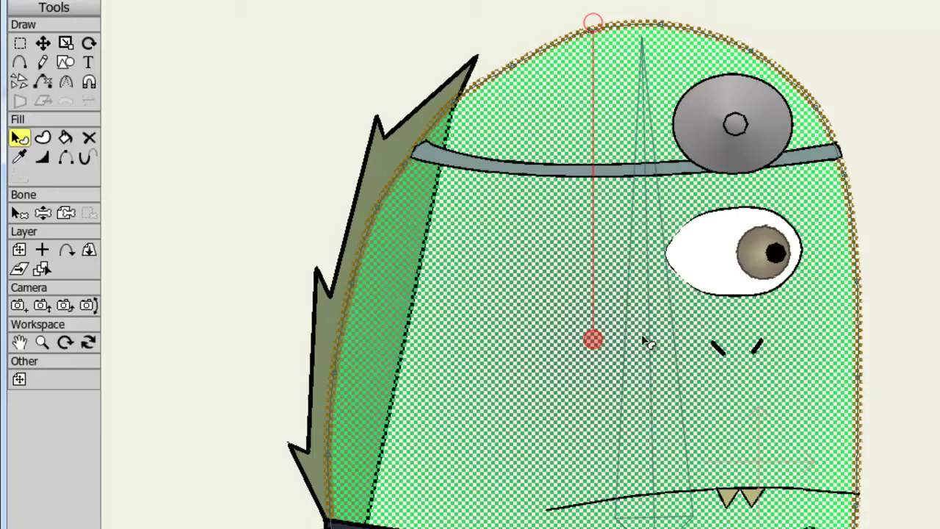
Step: Drag the gradient handles to the mouth and forehead disc, then deselect the head
mouse_move(602, 343)
left_mouse_down()
mouse_move(626, 370)
mouse_move(739, 431)
mouse_move(749, 371)
mouse_move(693, 441)
mouse_move(693, 481)
left_mouse_up()
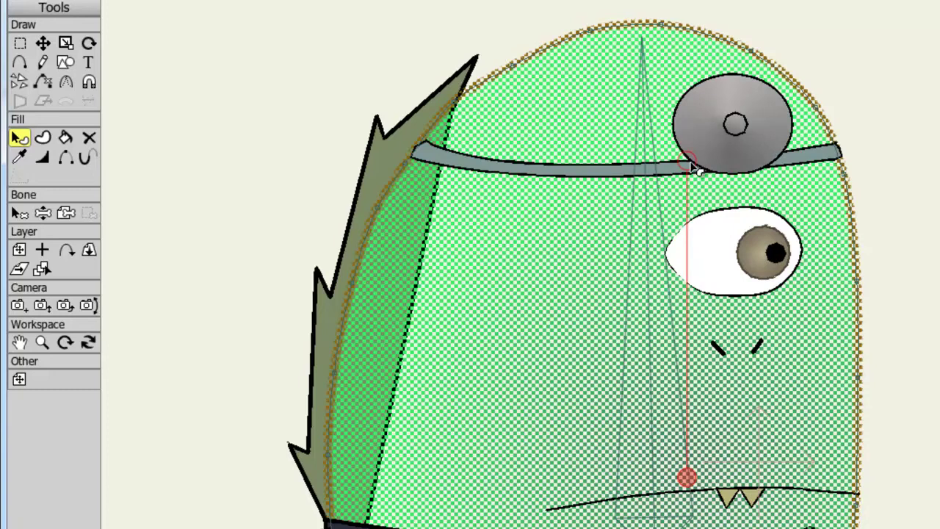
mouse_move(686, 160)
left_mouse_down()
mouse_move(687, 1)
mouse_move(698, 294)
mouse_move(682, 42)
mouse_move(706, 128)
mouse_move(710, 264)
mouse_move(664, 84)
left_mouse_up()
key("Escape")
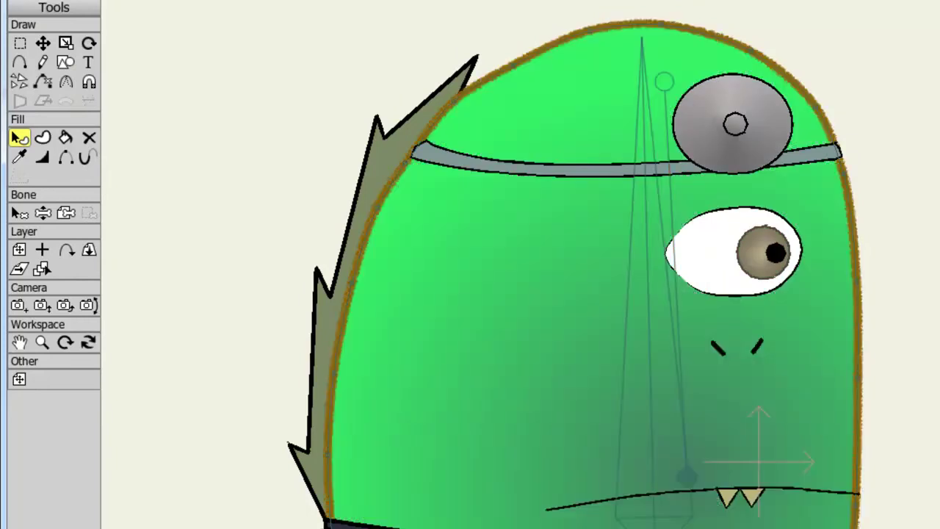
Step: Change the head's fill effect to Image Texture
left_click(550, 306)
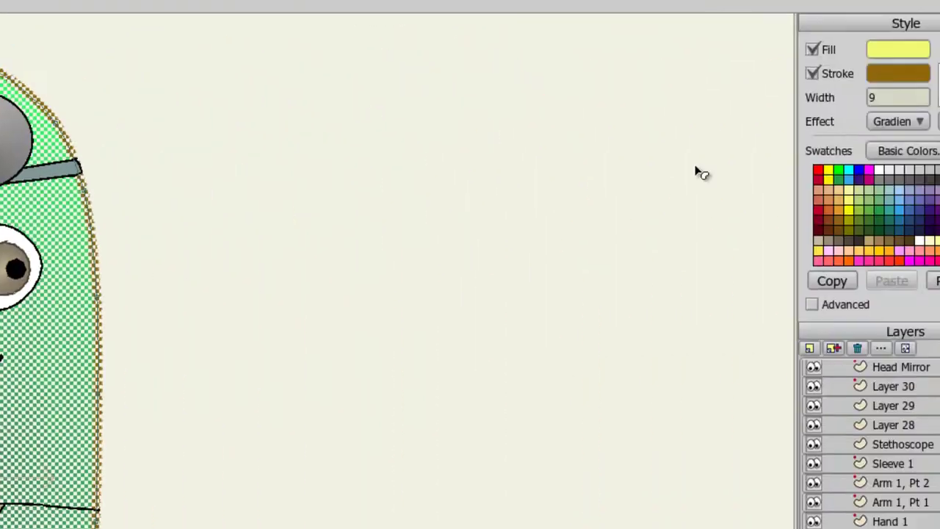
left_click(853, 124)
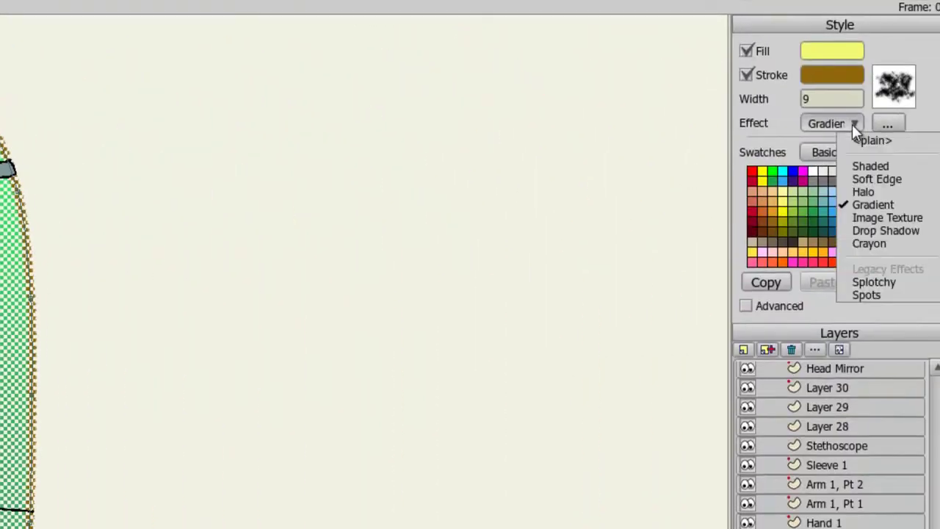
left_click(858, 218)
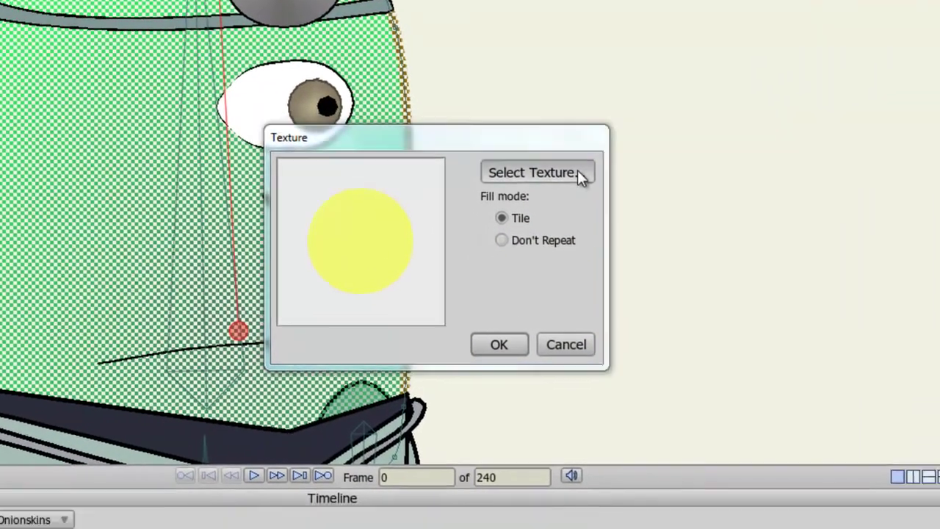
Step: Load photo (1).JPG as the texture with Don't Repeat fill mode
left_click(641, 210)
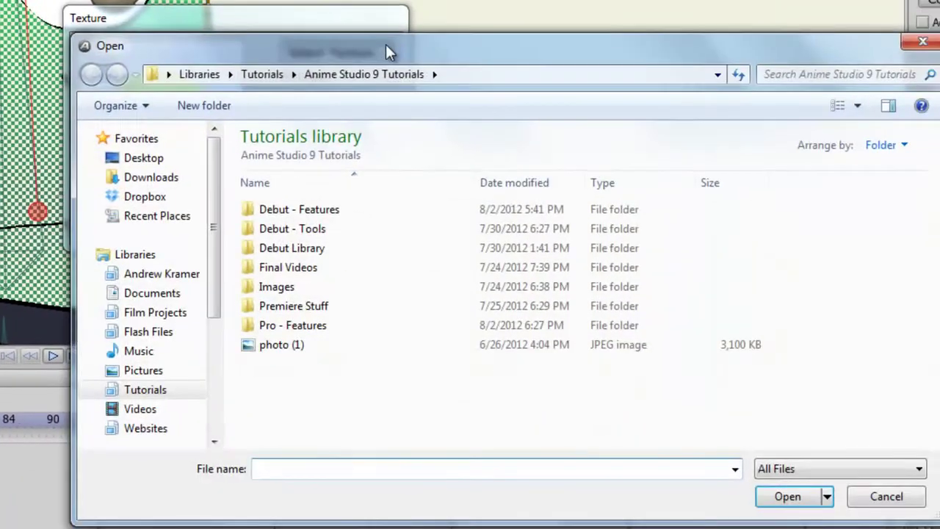
left_click(259, 331)
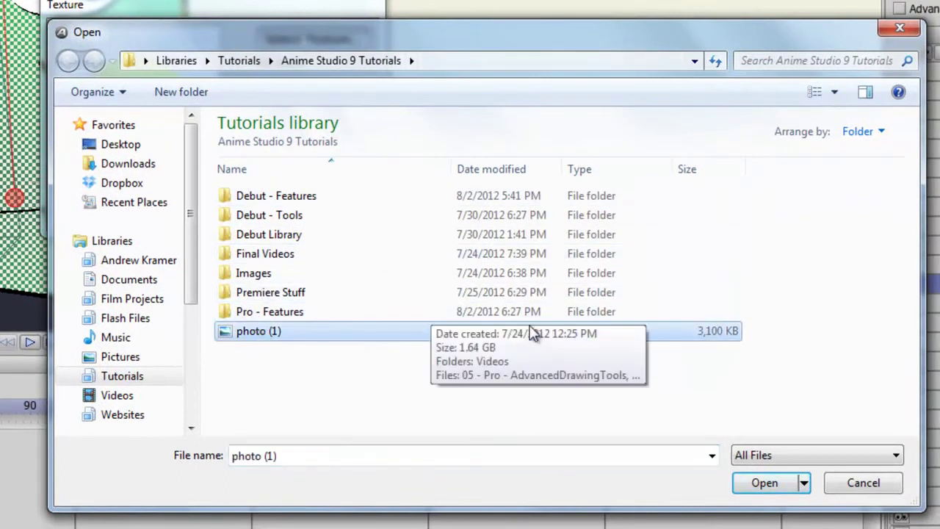
left_click(766, 483)
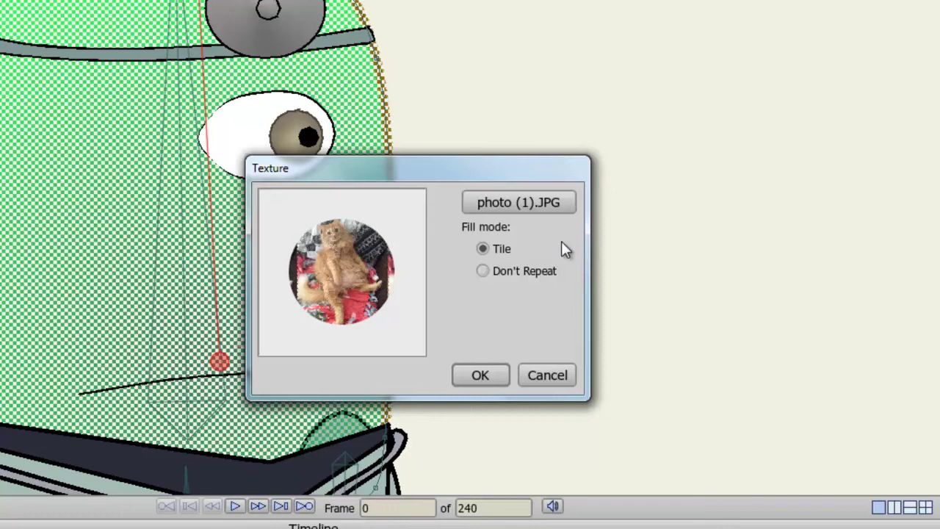
left_click(513, 269)
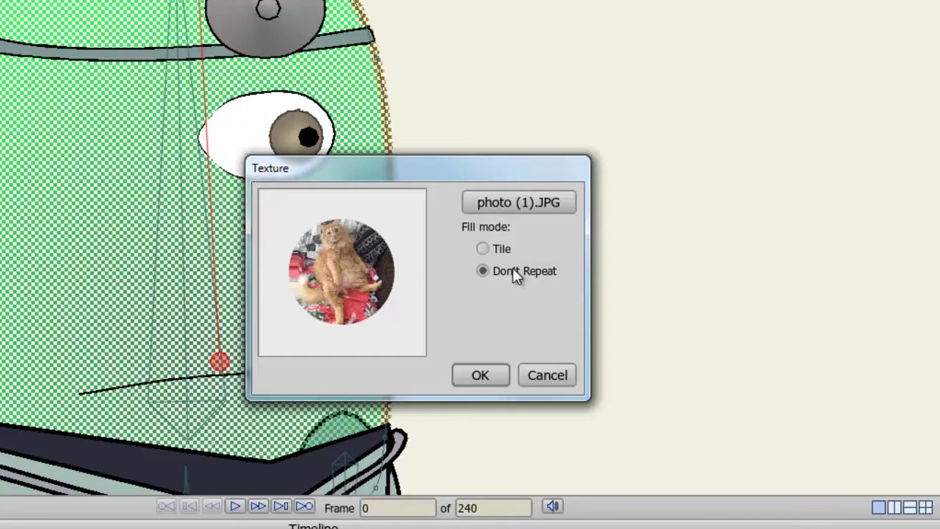
left_click(491, 377)
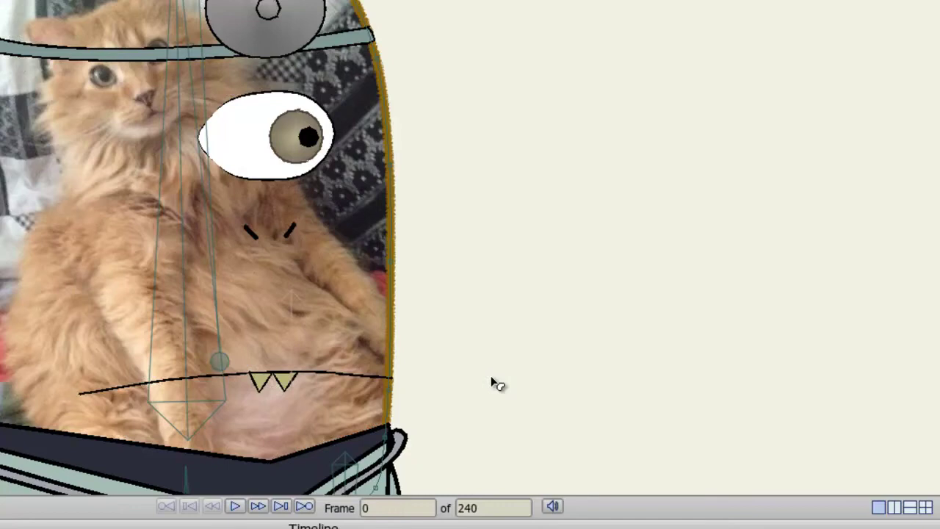
Step: Select the head and set its fill colour to light blue 74B5F8
left_click(360, 287)
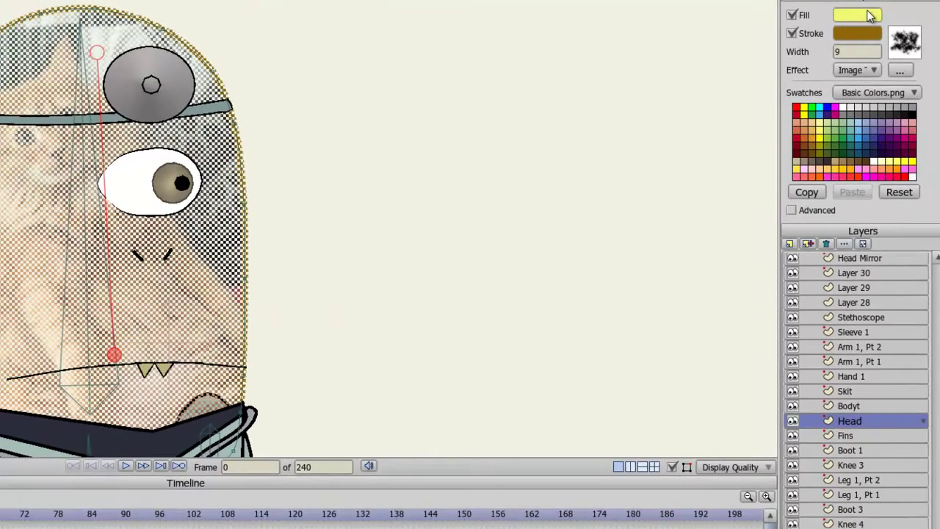
left_click(869, 16)
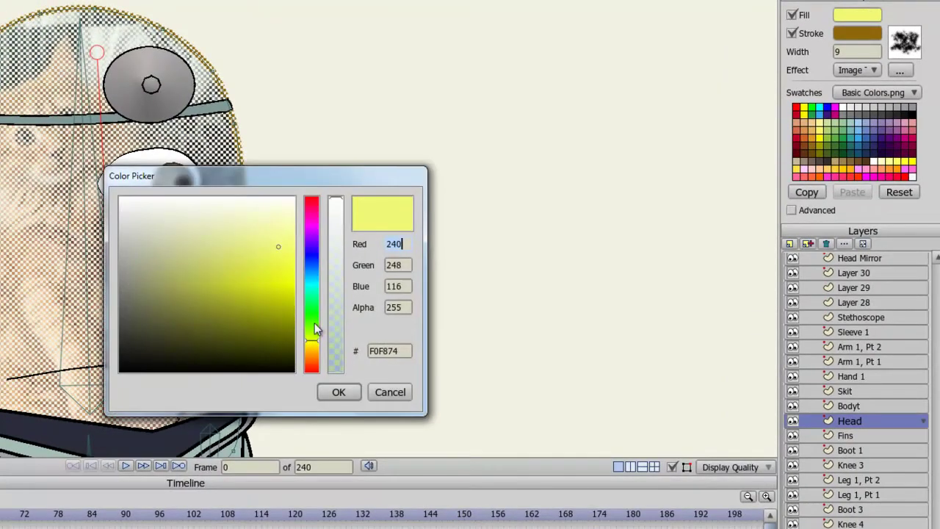
left_click_drag(314, 322, 321, 269)
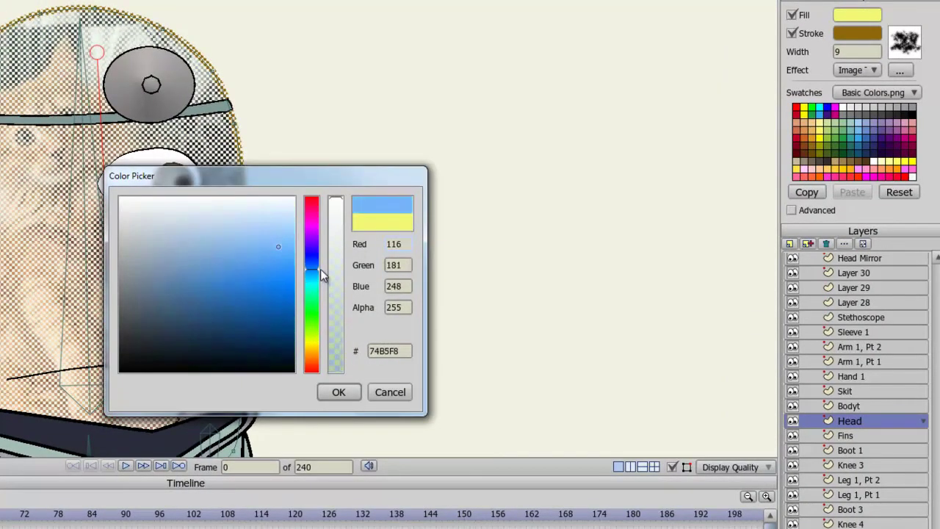
left_click(339, 392)
Step: Set the head's outline colour to dark navy 063454
left_click(839, 37)
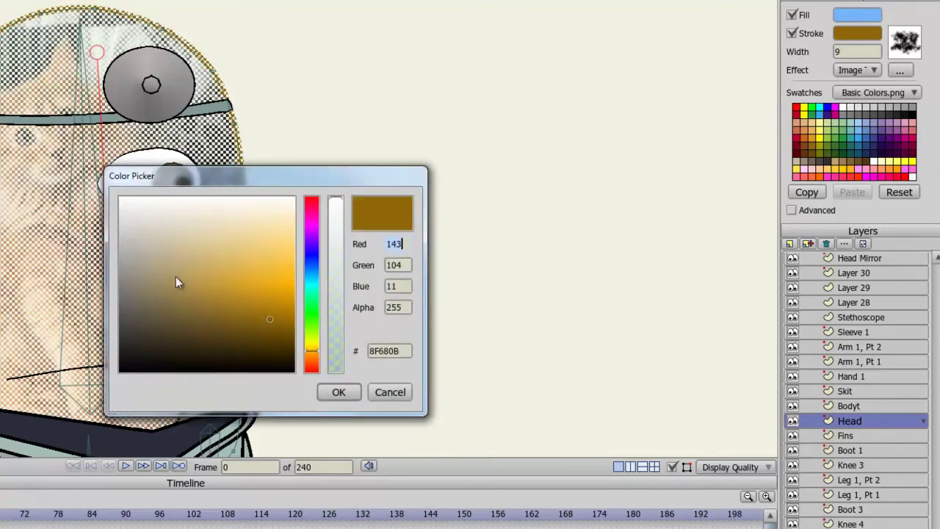
left_click(321, 279)
left_click_drag(266, 316, 271, 341)
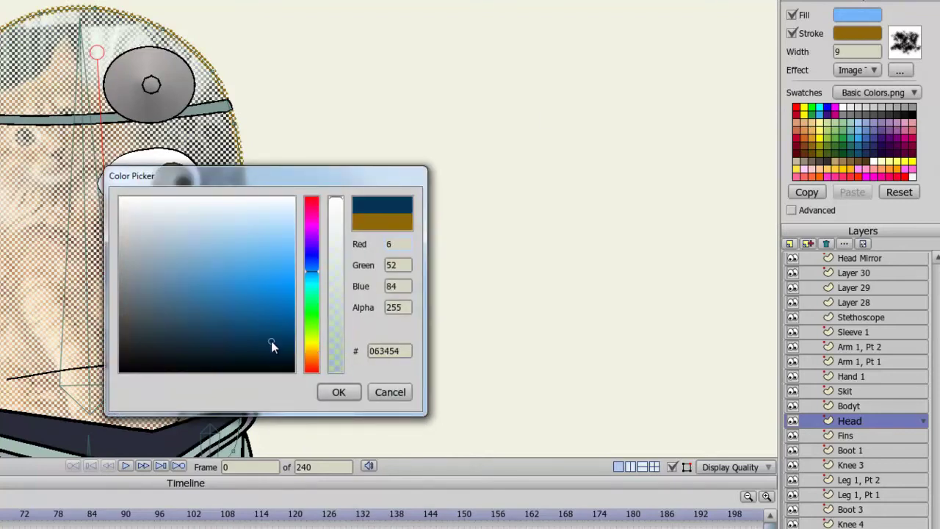
left_click(342, 396)
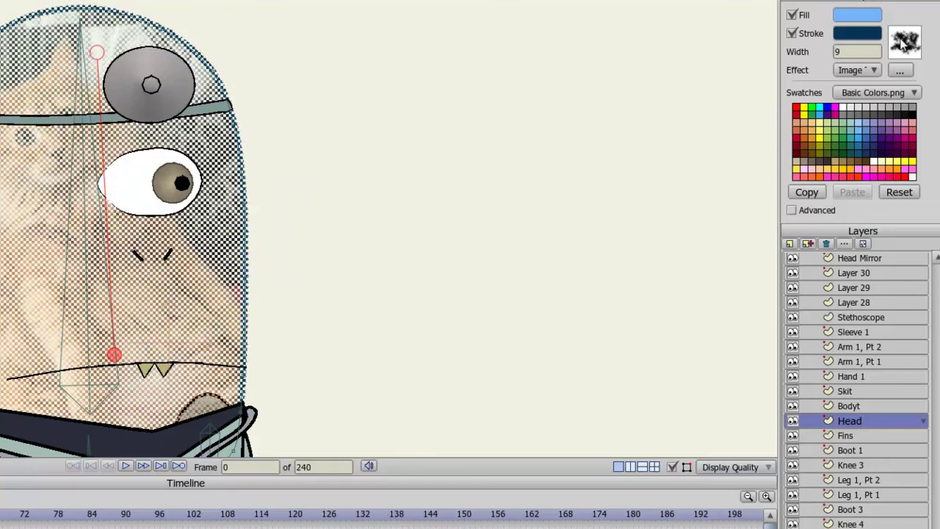
Step: Set the outline brush to None so it has no texture
left_click(904, 41)
left_click(155, 160)
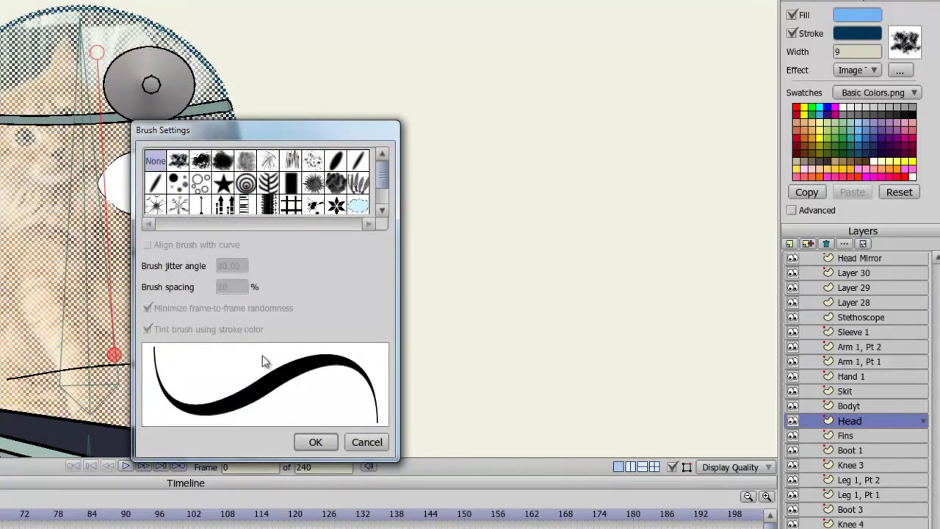
left_click(316, 442)
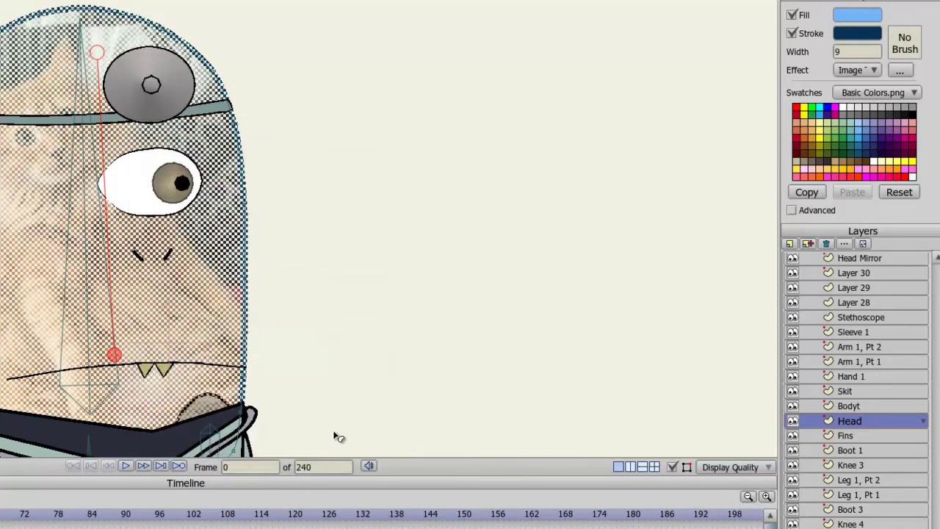
left_click(870, 70)
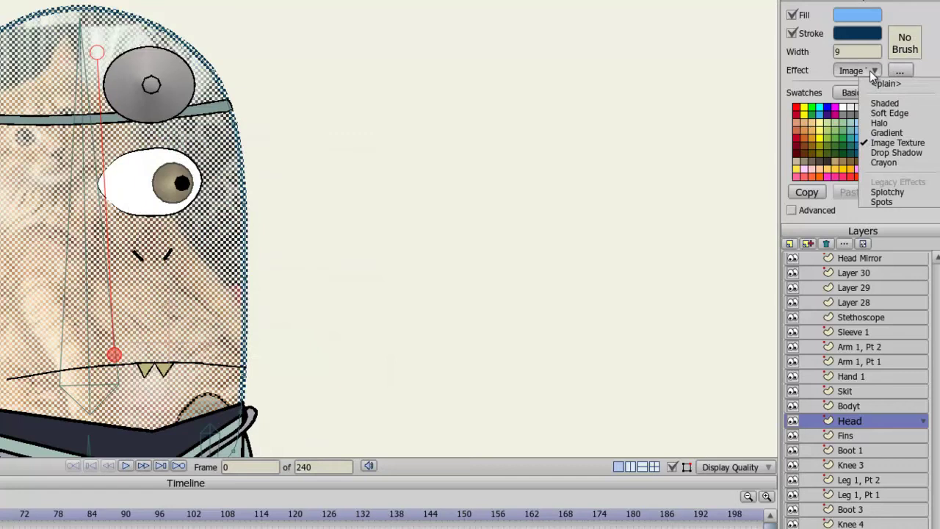
Step: Apply the Spots fill effect at a 45° angle with lime-green instead of red spots
left_click(883, 202)
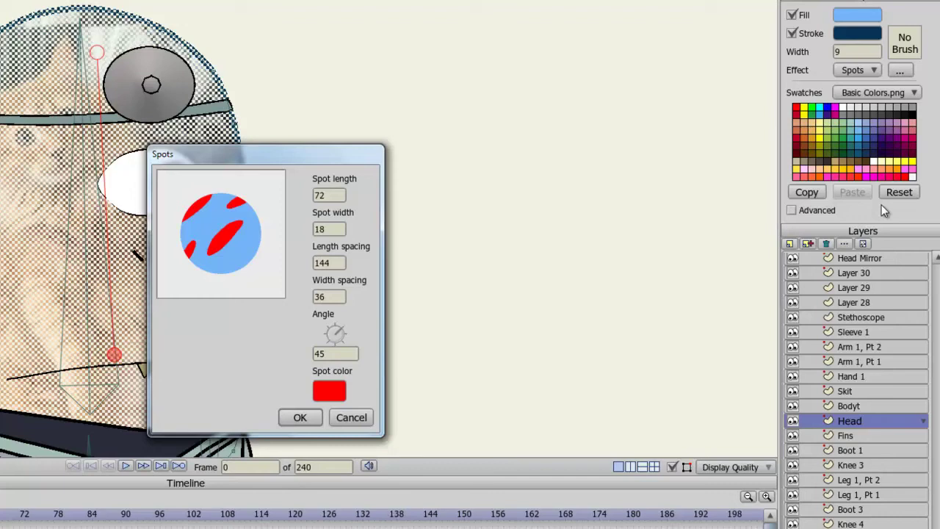
left_click_drag(334, 329, 340, 329)
left_click(329, 390)
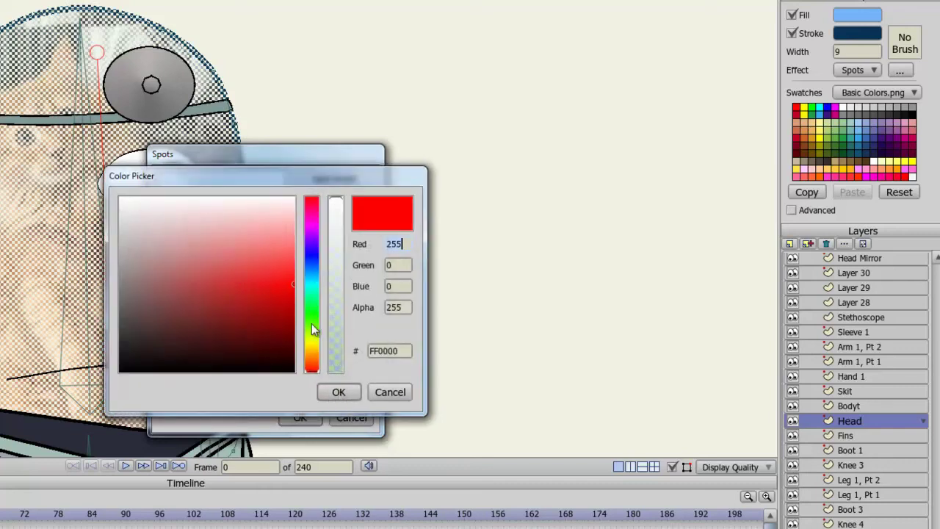
left_click(312, 325)
left_click(344, 393)
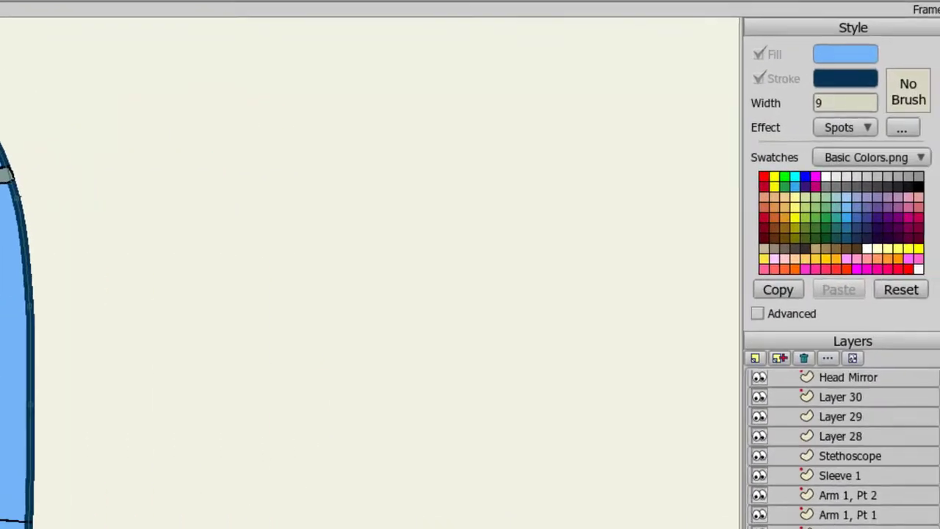
Step: Load the Dusk.png swatch palette and sample fill colours, ending on pale blue
left_click(902, 158)
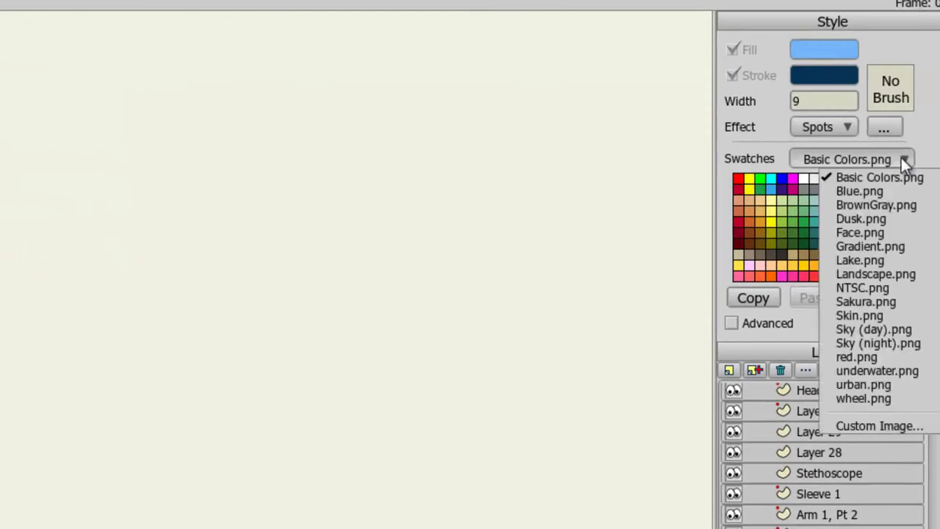
left_click(894, 217)
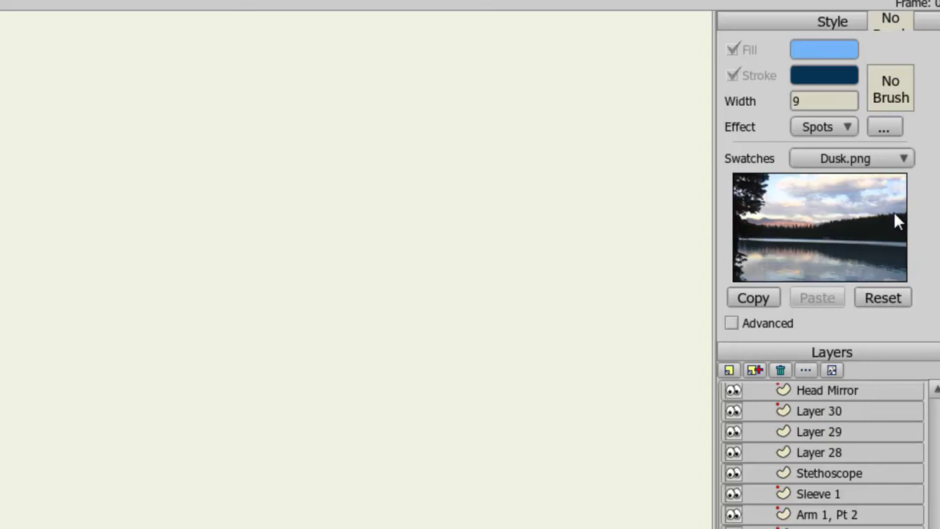
left_click(856, 203)
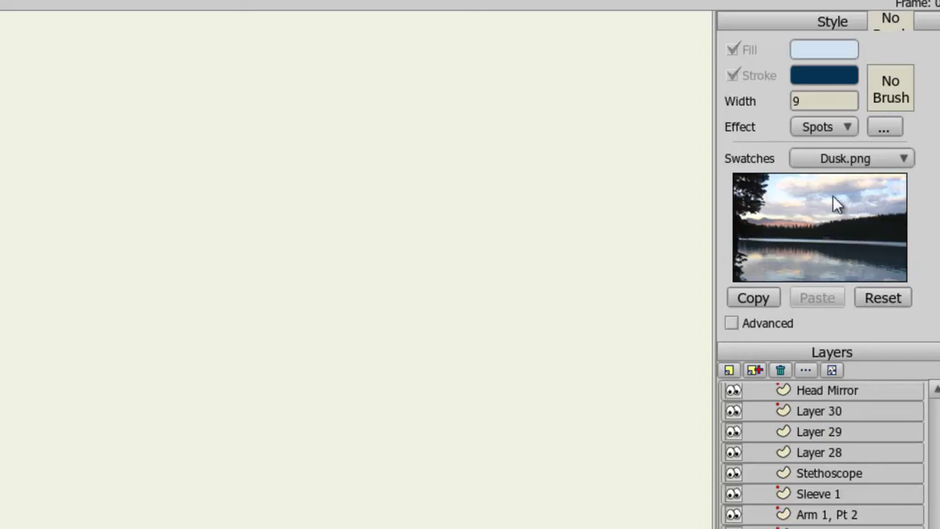
left_click(819, 192)
left_click(793, 198)
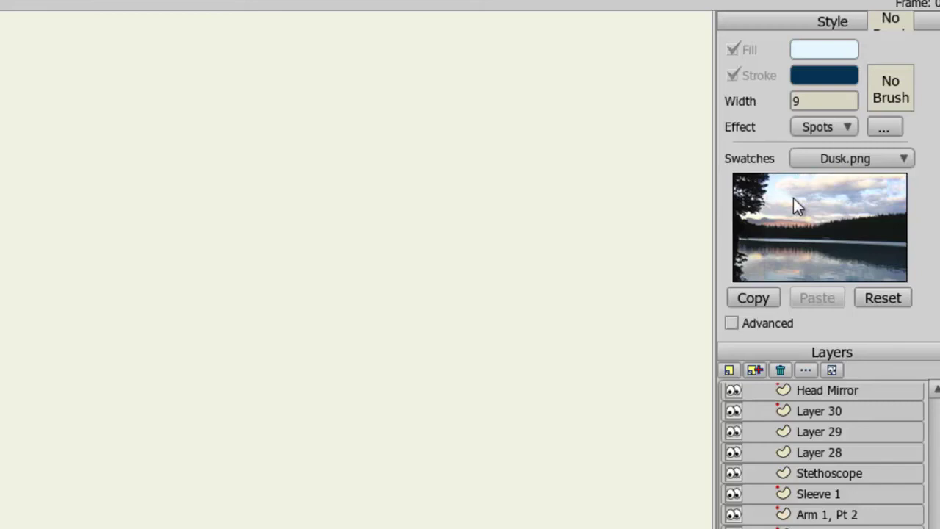
Step: Switch to the underwater.png swatch palette and take a dark green fill from it
left_click(828, 162)
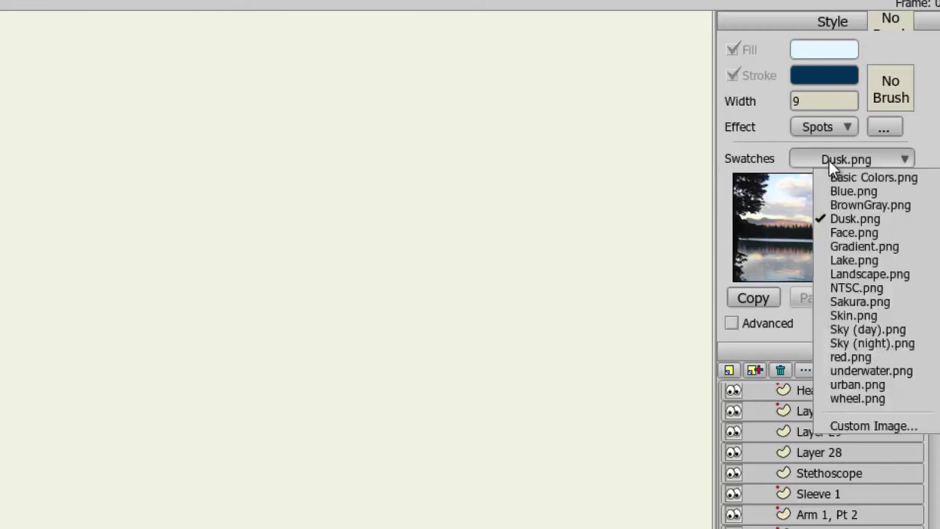
left_click(862, 369)
left_click(845, 226)
left_click(810, 217)
left_click(779, 246)
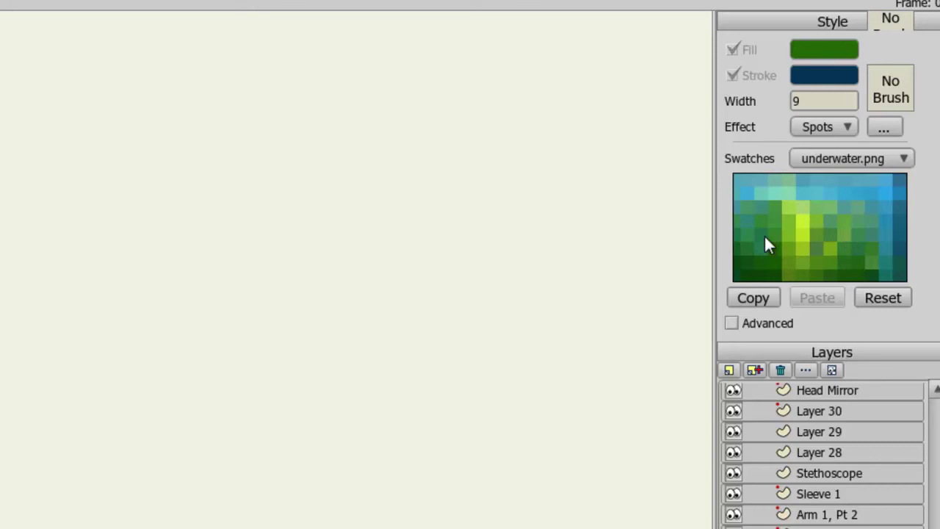
Step: Enable the Advanced checkbox in the Style panel
left_click(736, 322)
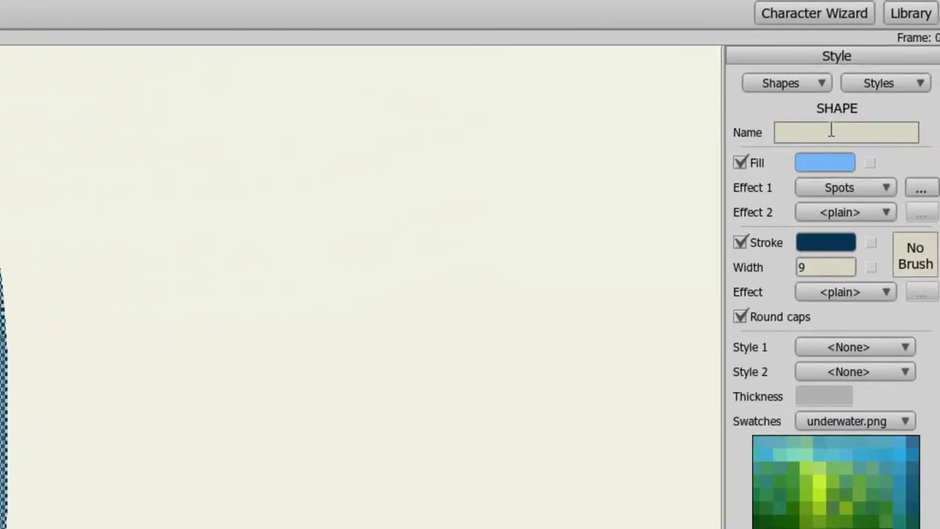
Step: Name the head shape 'New', apply it from the Shapes list, then deselect to view defaults
left_click(832, 131)
type("New")
key("Return")
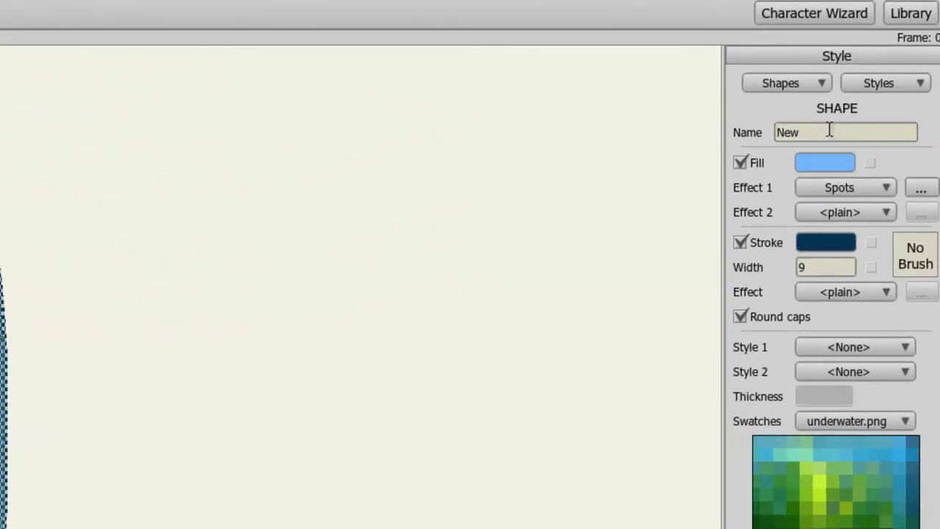
left_click(821, 85)
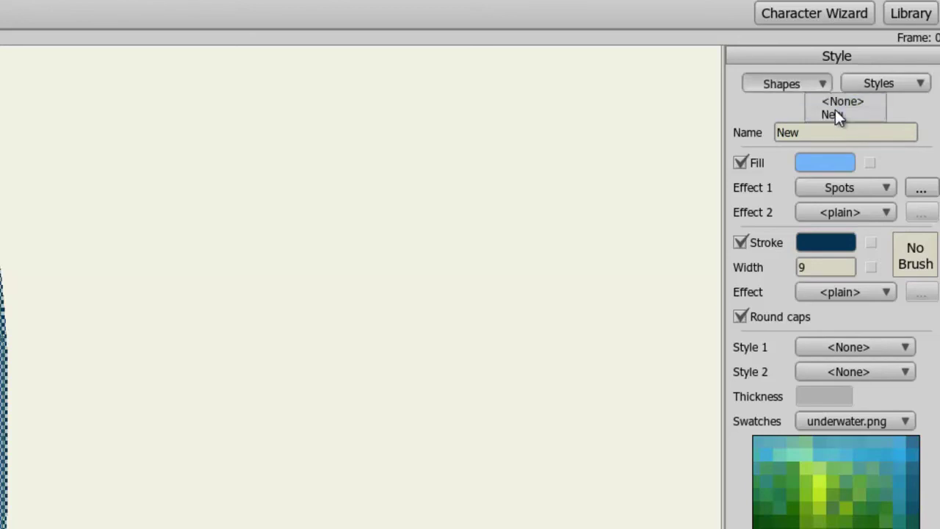
left_click(835, 113)
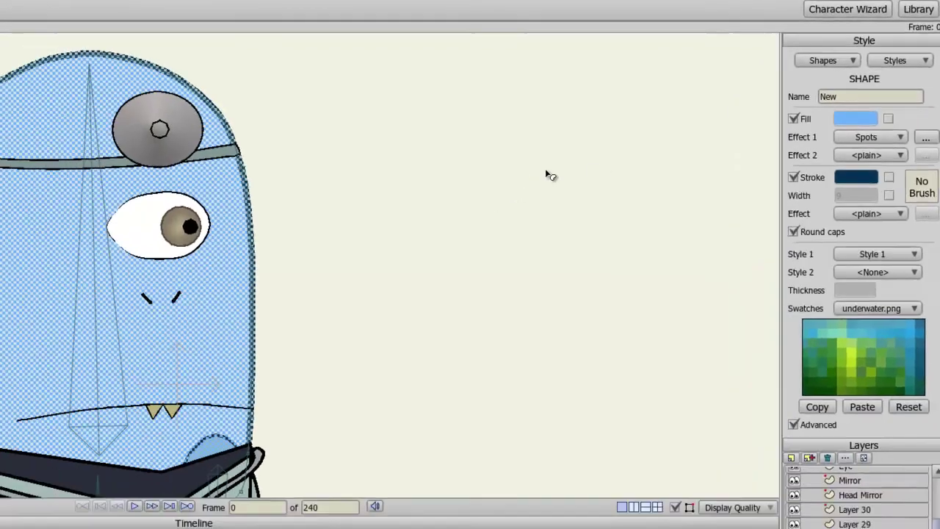
left_click(385, 246)
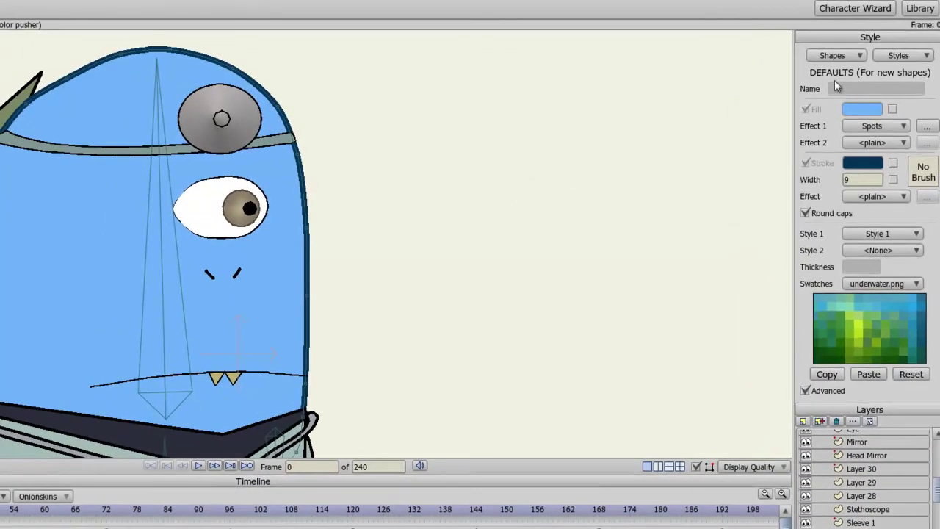
left_click(861, 58)
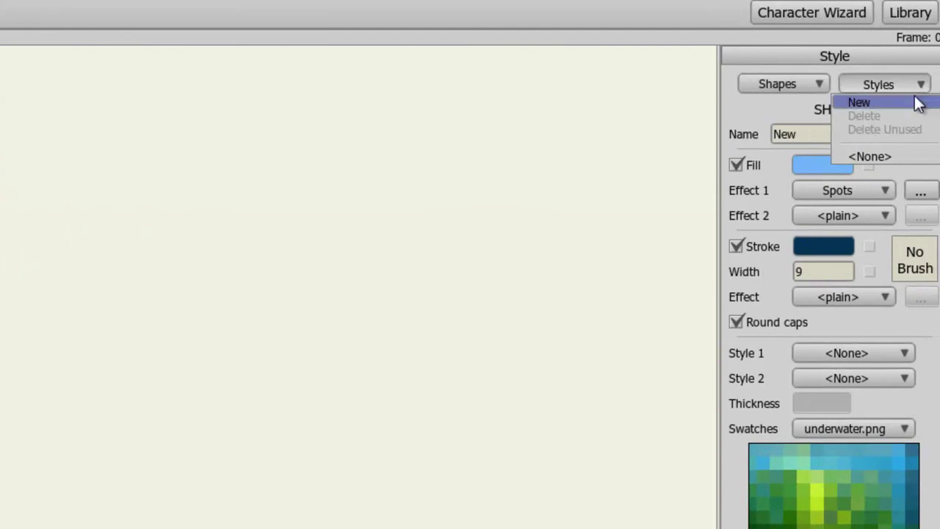
Step: Create the 'Style 1' preset from the Styles dropdown's New option
left_click(918, 102)
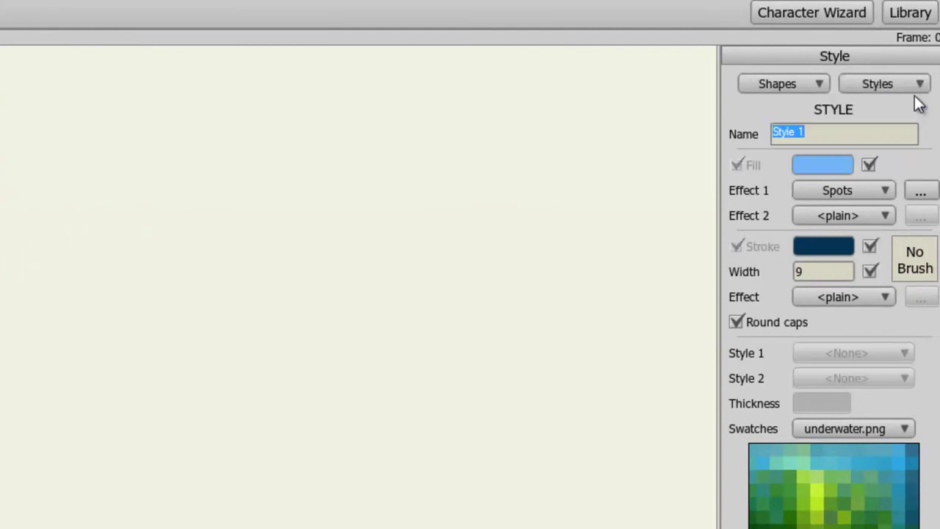